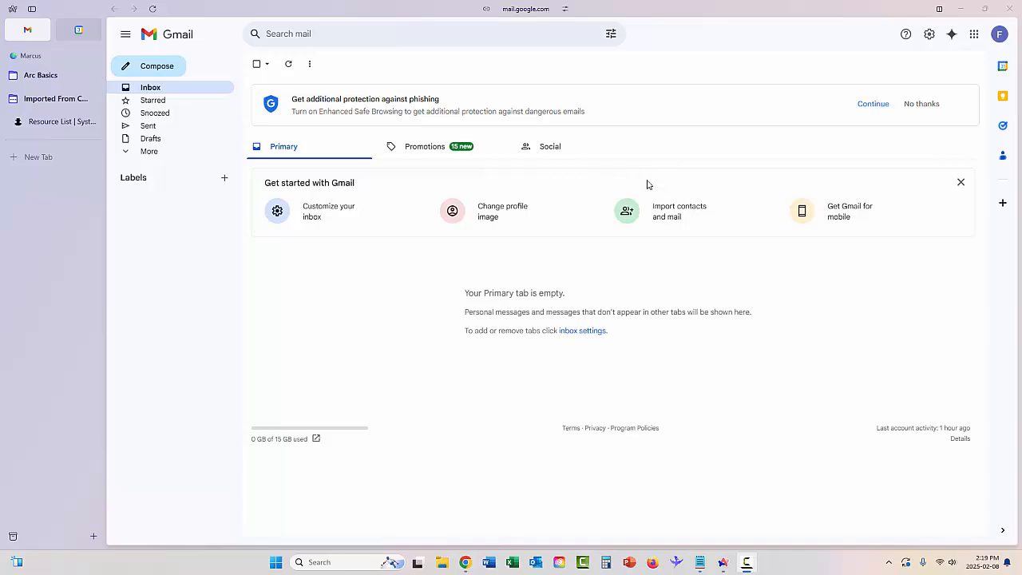
# - Open Google Forms from Gmail's Google apps grid
pyautogui.click(974, 33)
pyautogui.scroll(-5, 910, 135)
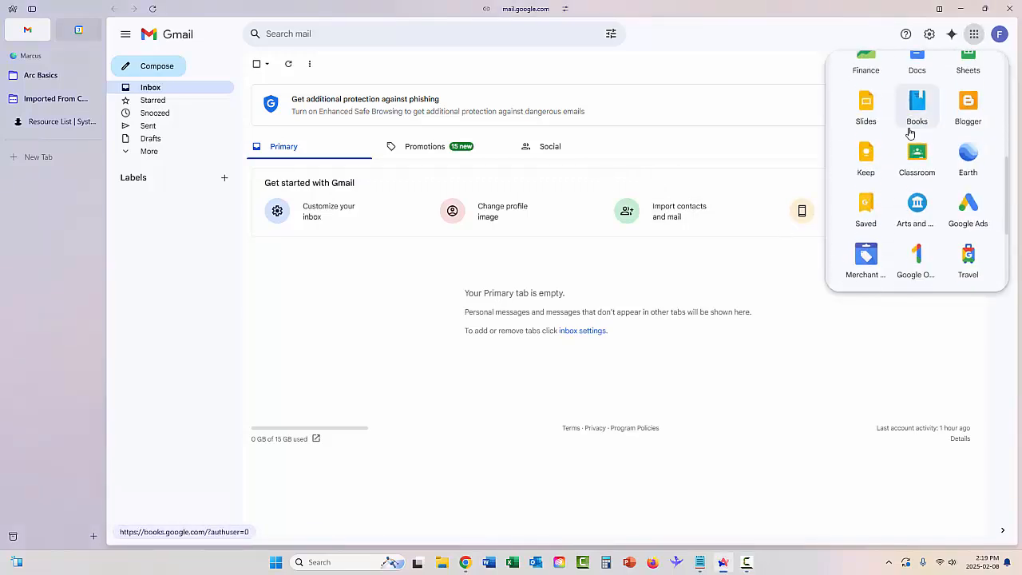
pyautogui.scroll(-3, 905, 144)
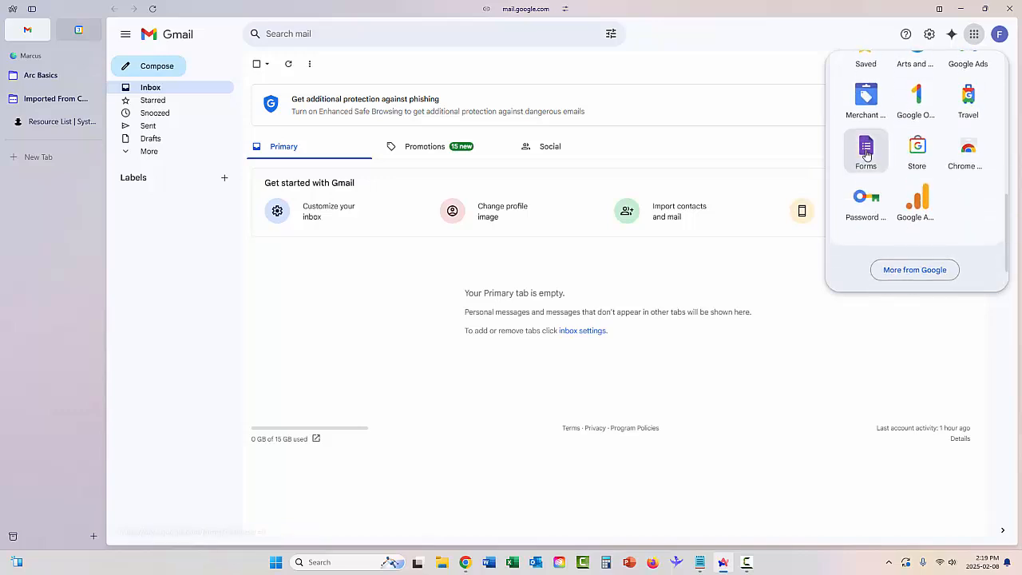
pyautogui.click(866, 145)
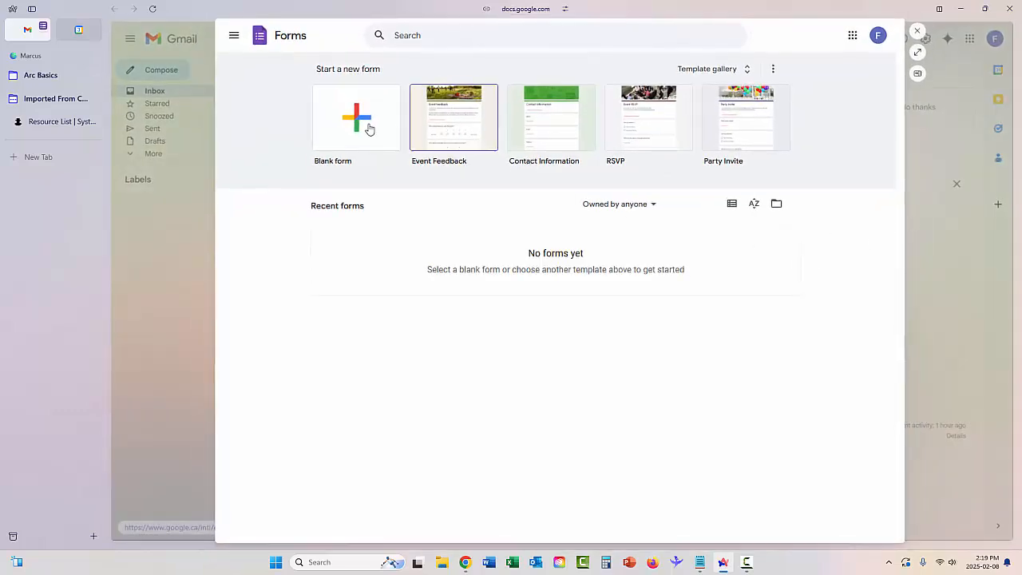
# - Create a blank form titled 'T-Shirt Order Form', described 'T-Shirts are $20.00 each', with first question 'Design'
pyautogui.click(357, 132)
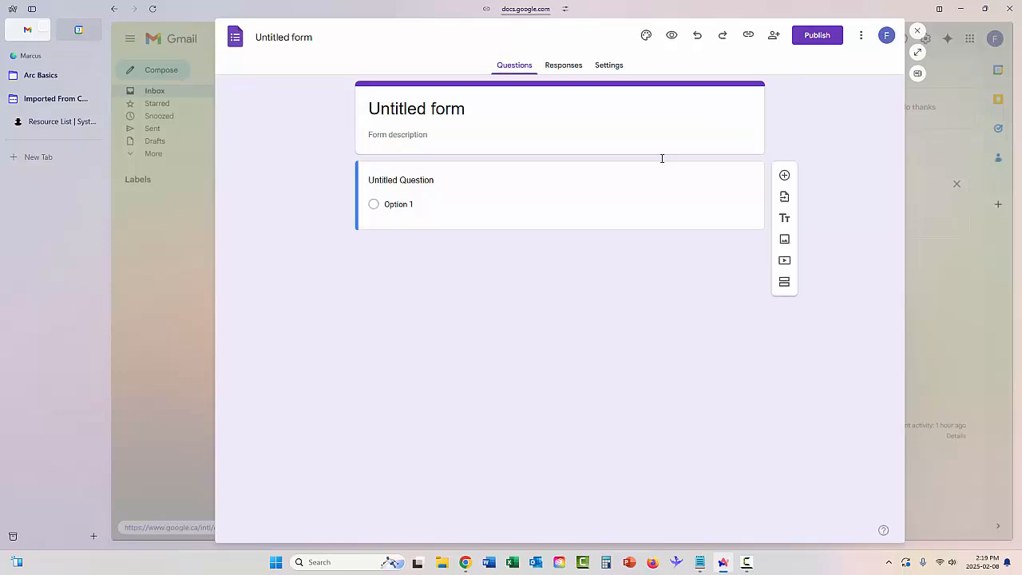
pyautogui.click(549, 111)
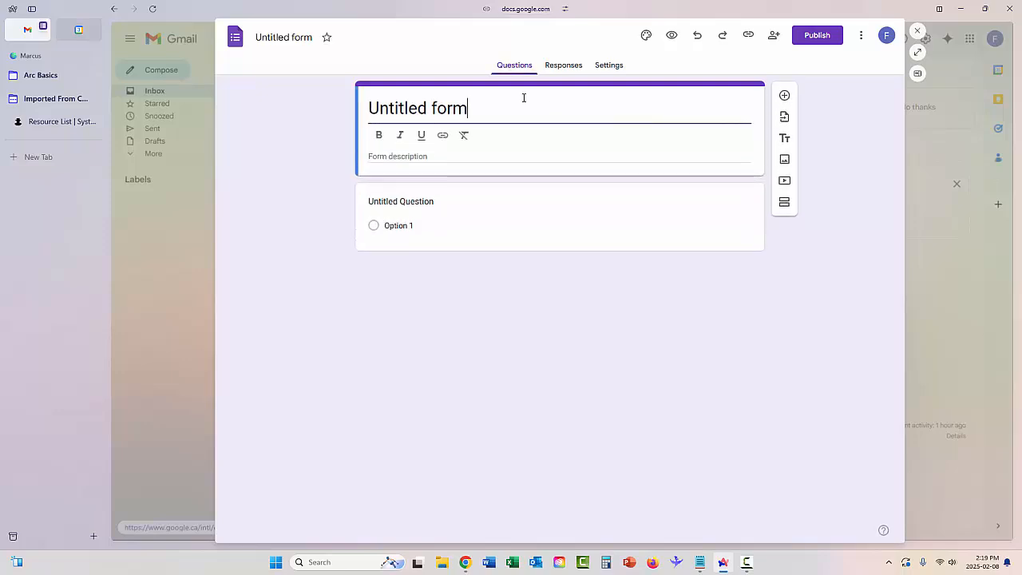
pyautogui.moveTo(507, 105); pyautogui.dragTo(355, 110)
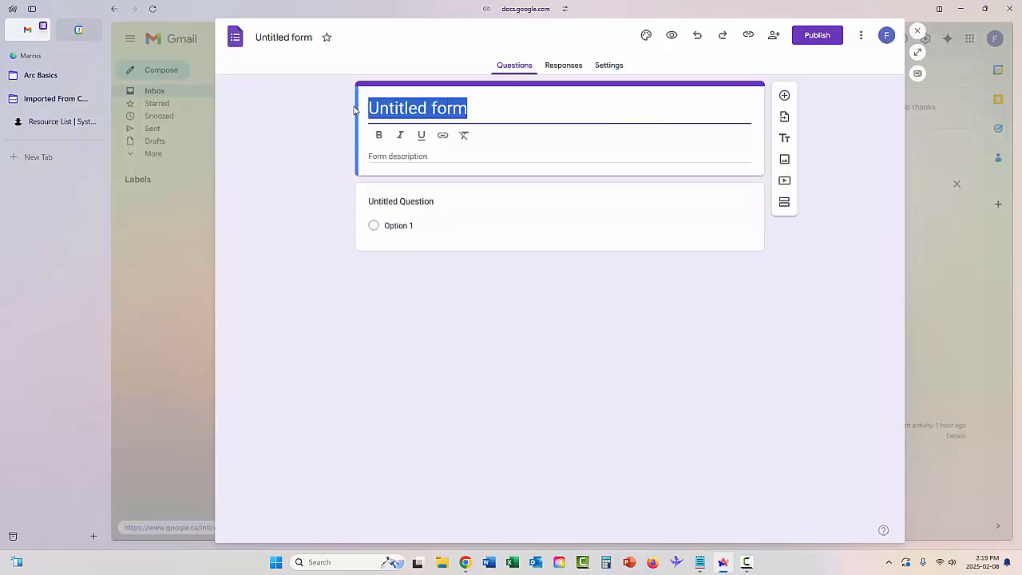
pyautogui.write('T-Sh')
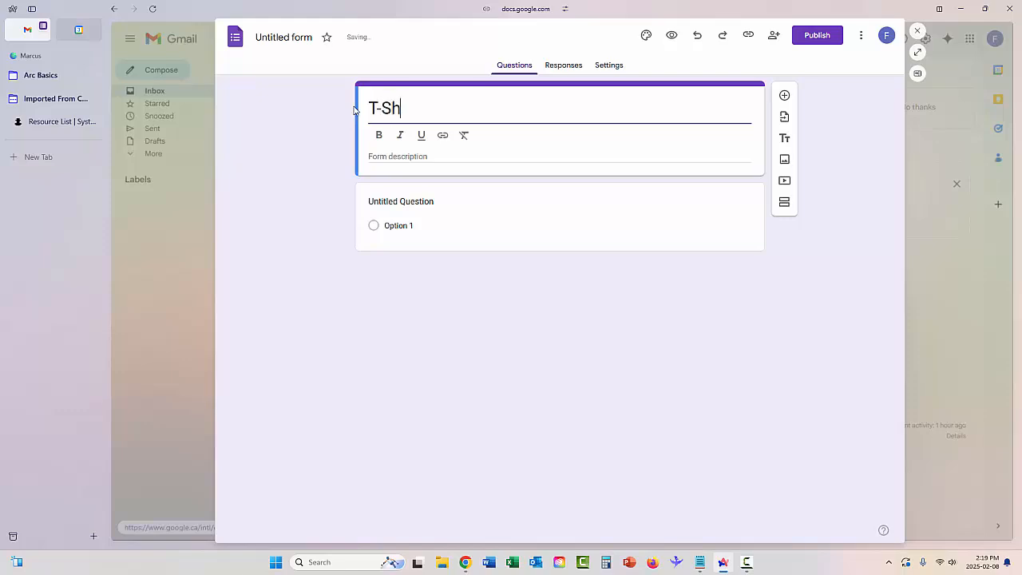
pyautogui.write('irt O')
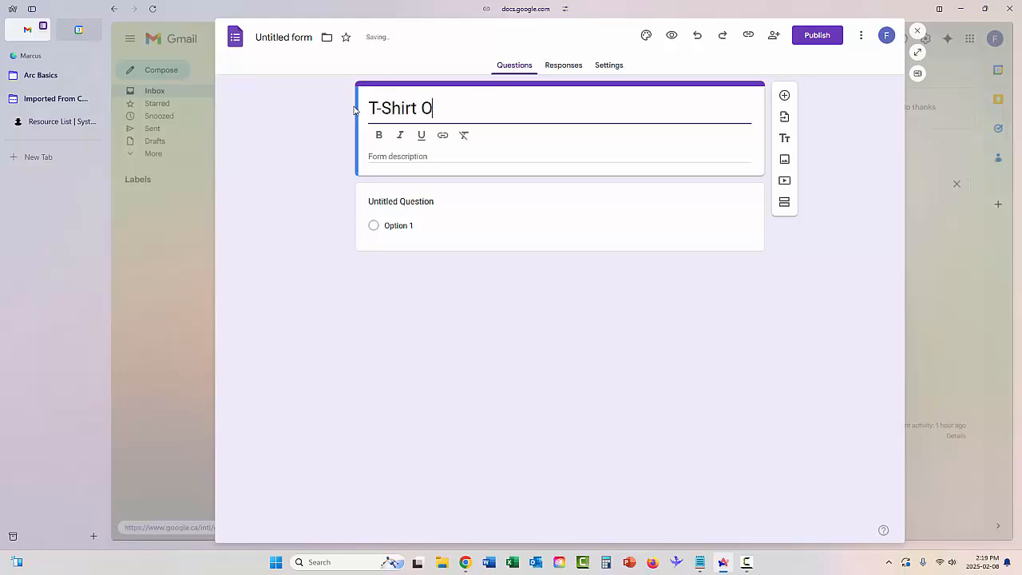
pyautogui.write('rder Form')
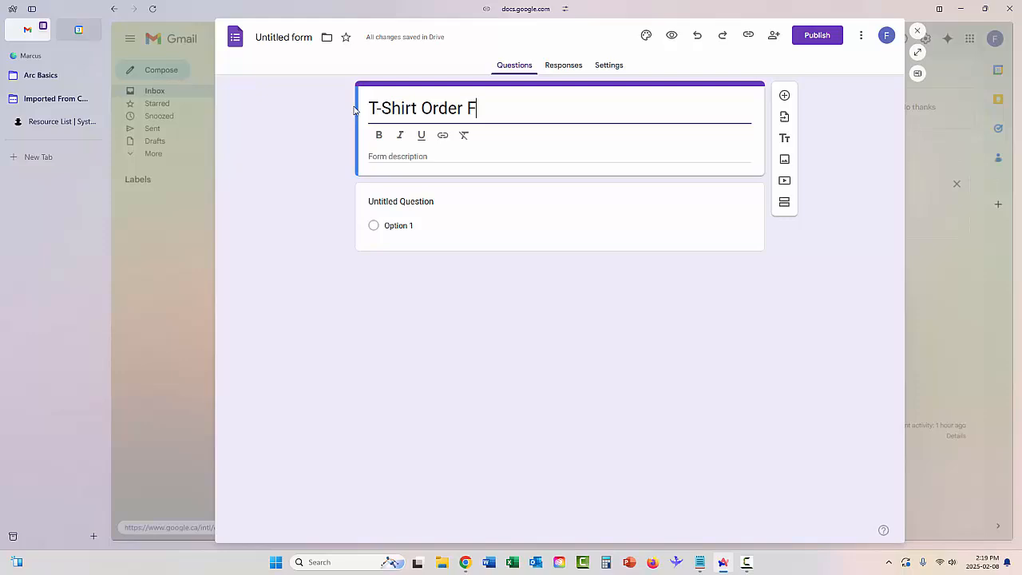
pyautogui.click(433, 158)
pyautogui.write('T')
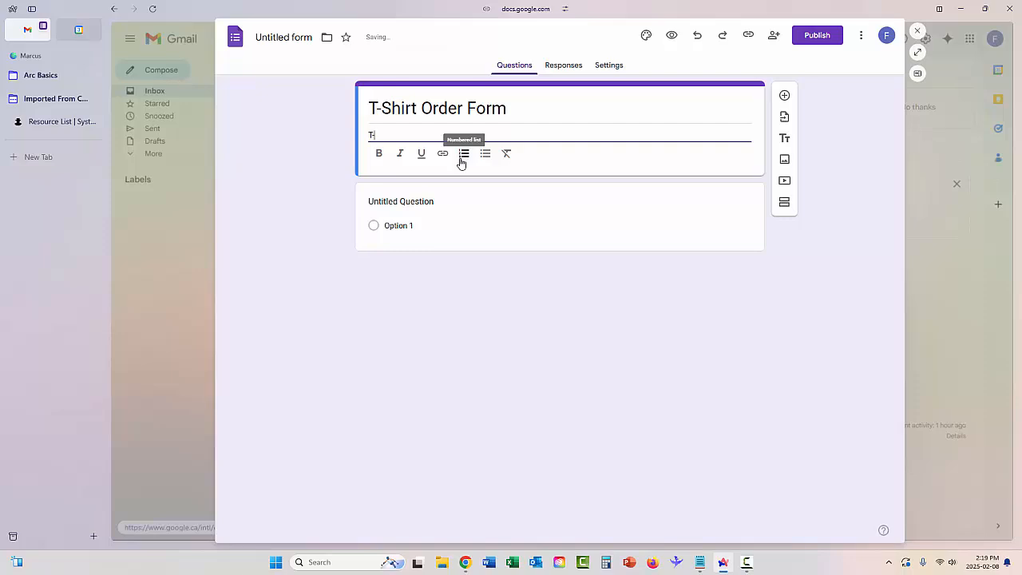
pyautogui.write('-Shirts are $20.00 each')
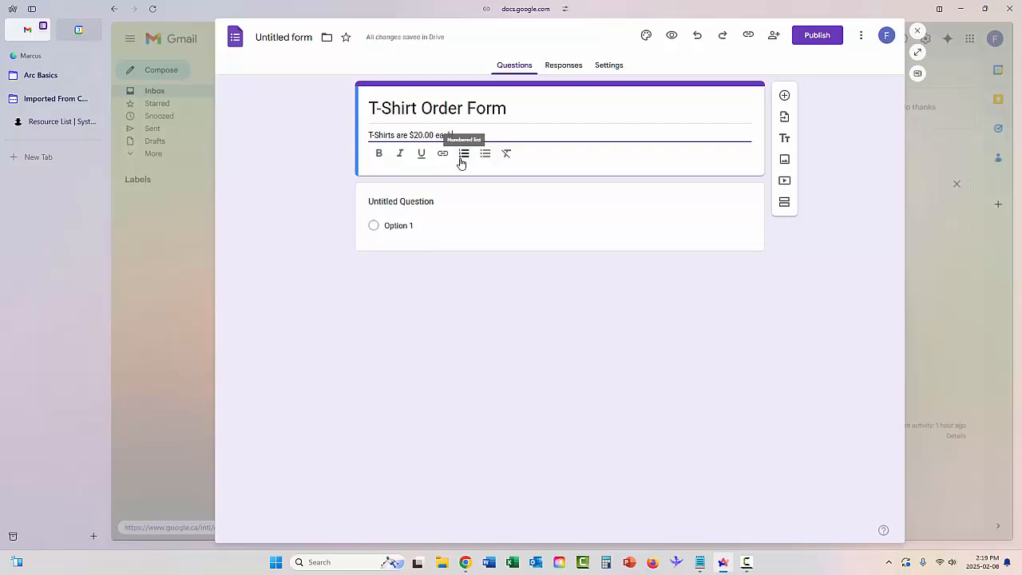
pyautogui.click(400, 214)
pyautogui.write('Do')
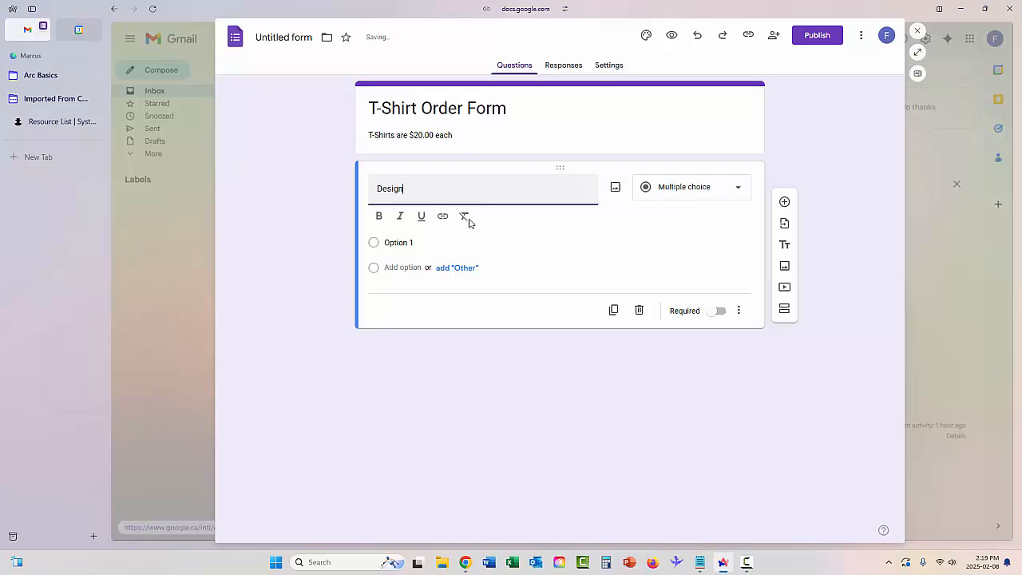
# - Give the Design question the choices Dragon, Brains and Logos, and add a blank question below
pyautogui.click(457, 242)
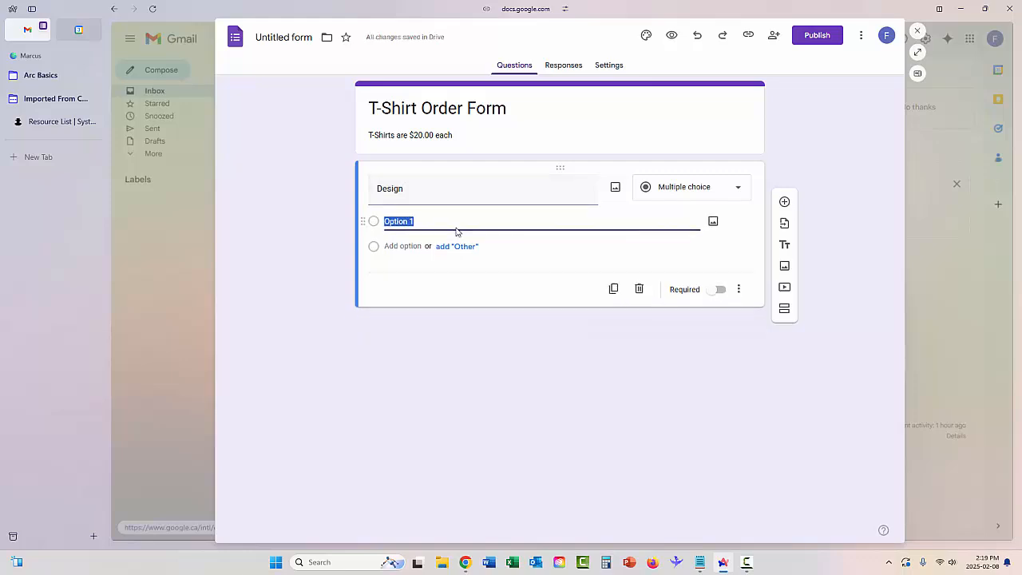
pyautogui.write('Dragon')
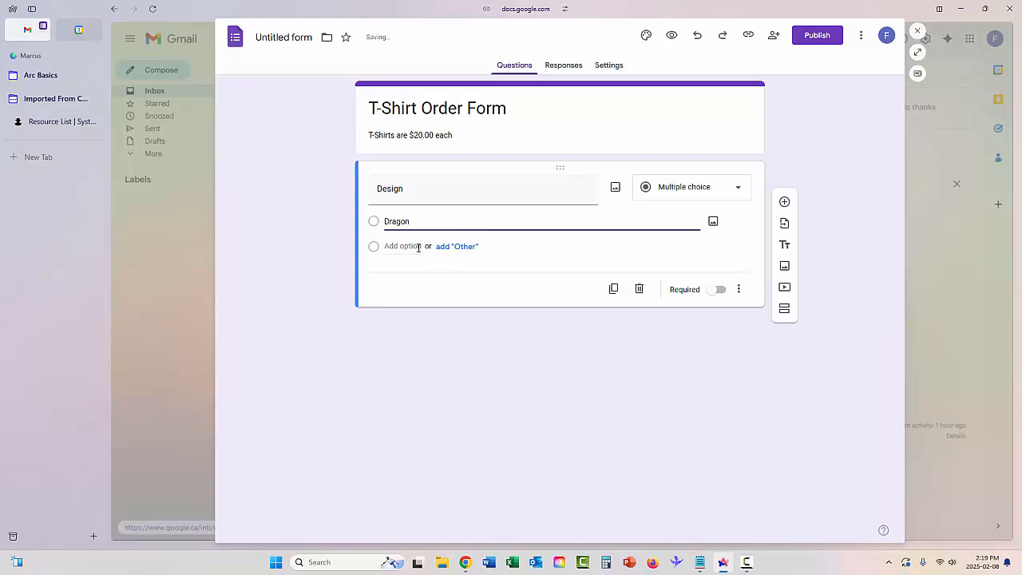
pyautogui.click(415, 246)
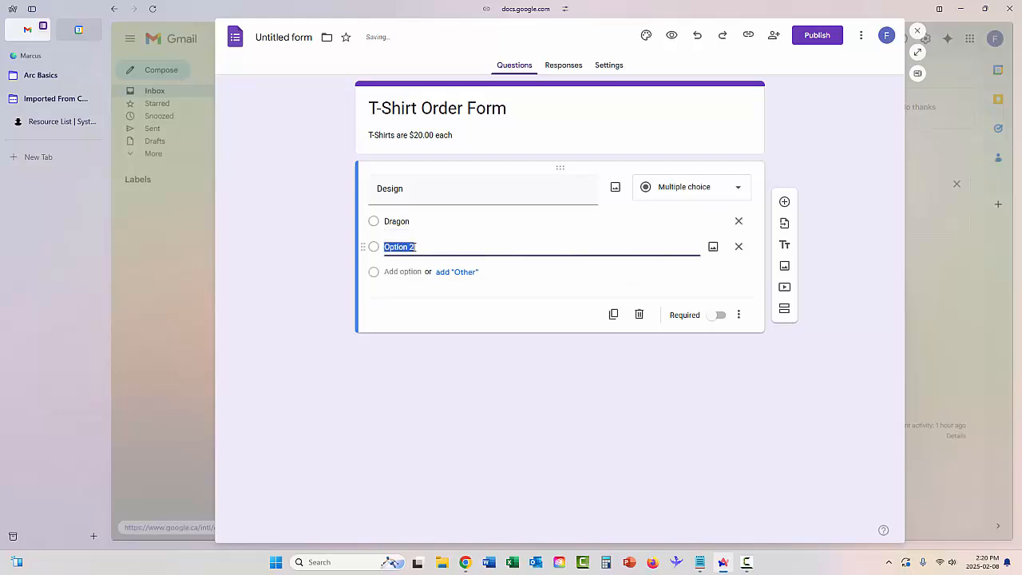
pyautogui.write('Brains')
pyautogui.click(399, 272)
pyautogui.write('L')
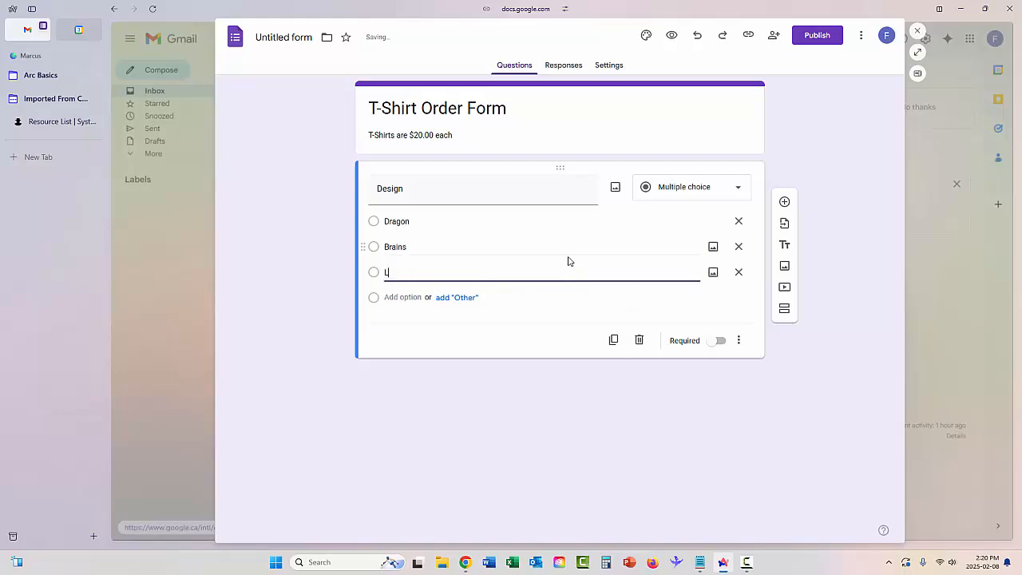
pyautogui.write('ogos')
pyautogui.click(784, 202)
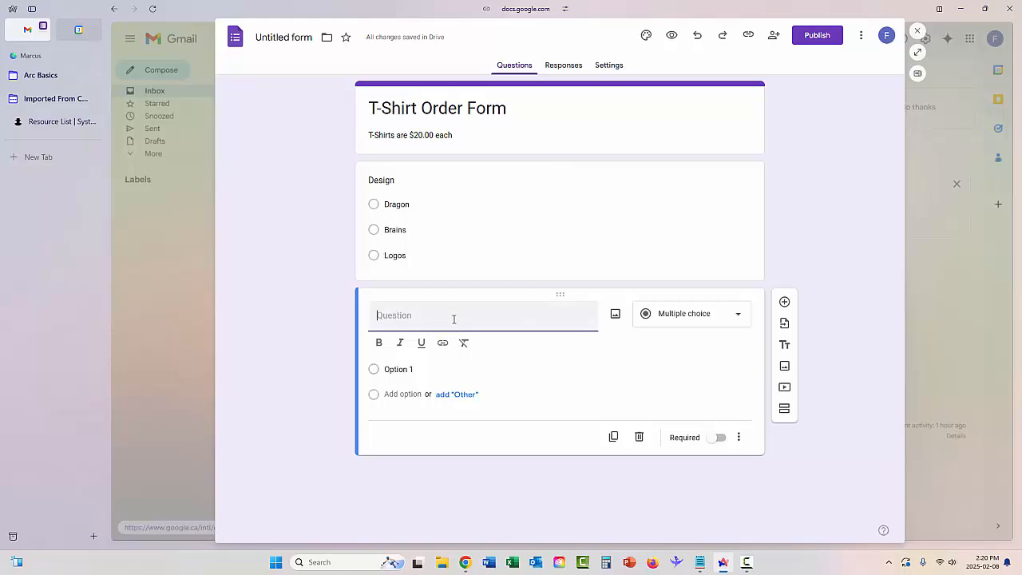
# - Title the second question 'Size' with options Medium, Large and Extra Large
pyautogui.write('Size')
pyautogui.click(377, 391)
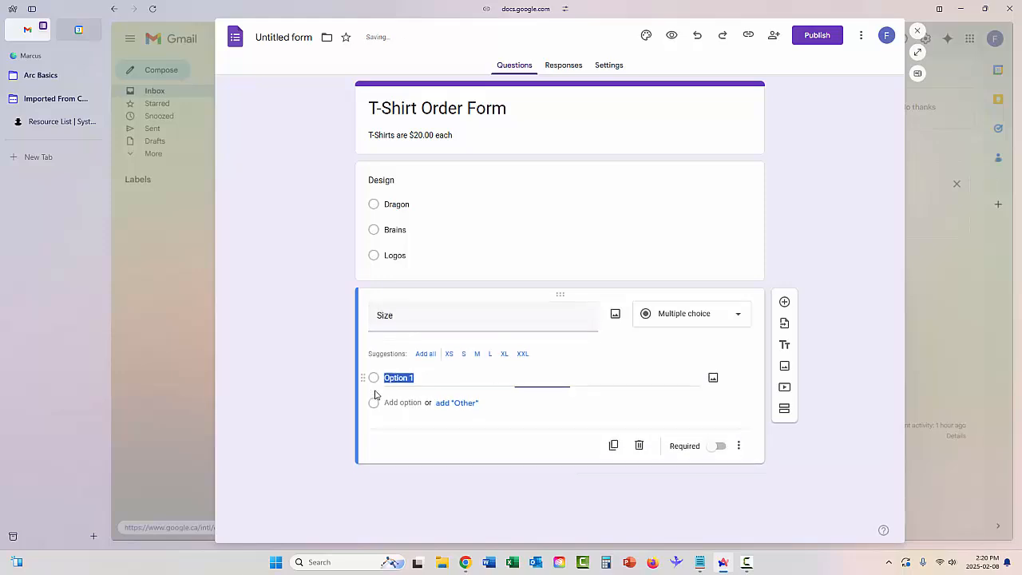
pyautogui.write('Medium')
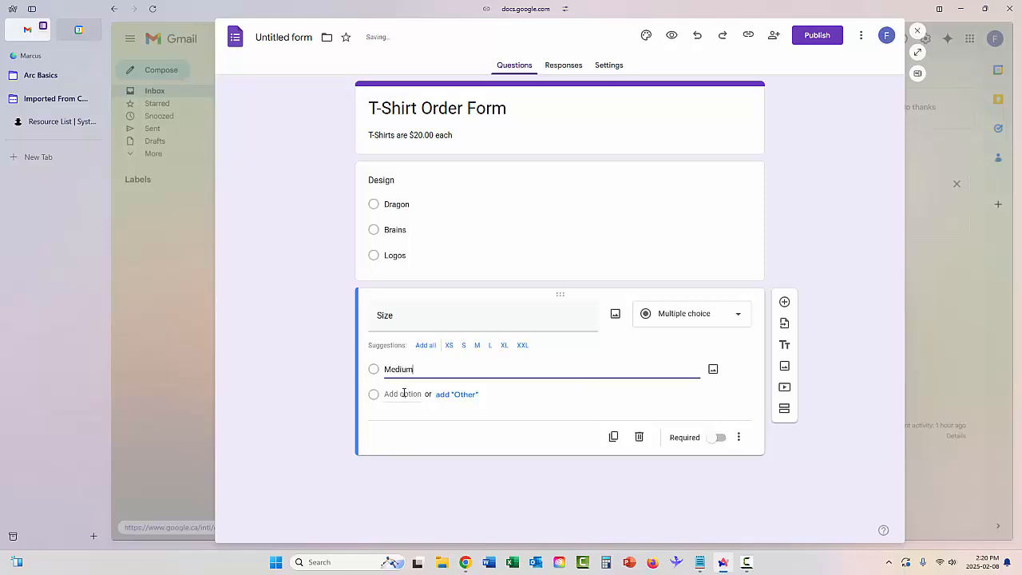
pyautogui.click(404, 394)
pyautogui.write('Larg')
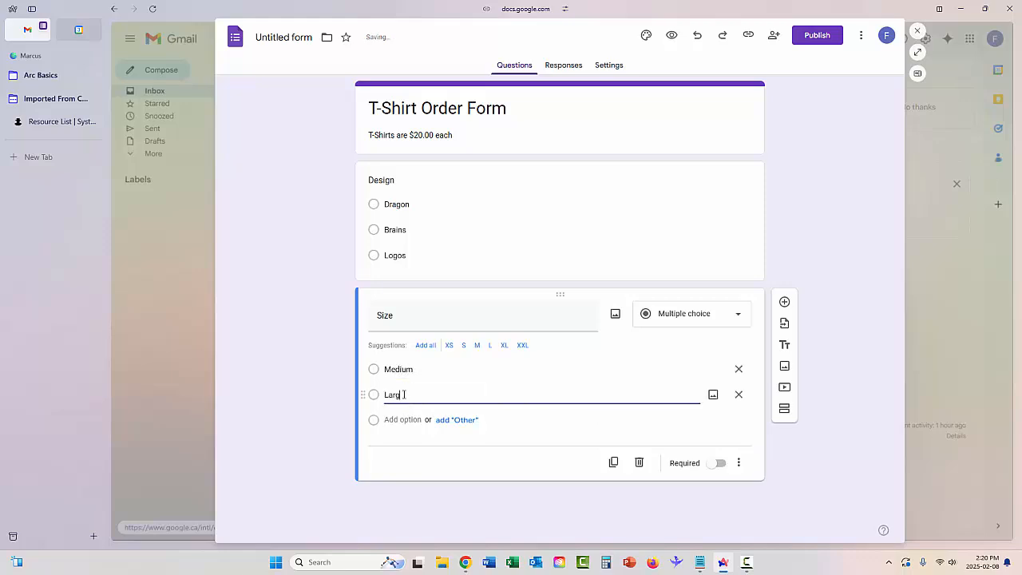
pyautogui.write('e')
pyautogui.click(391, 419)
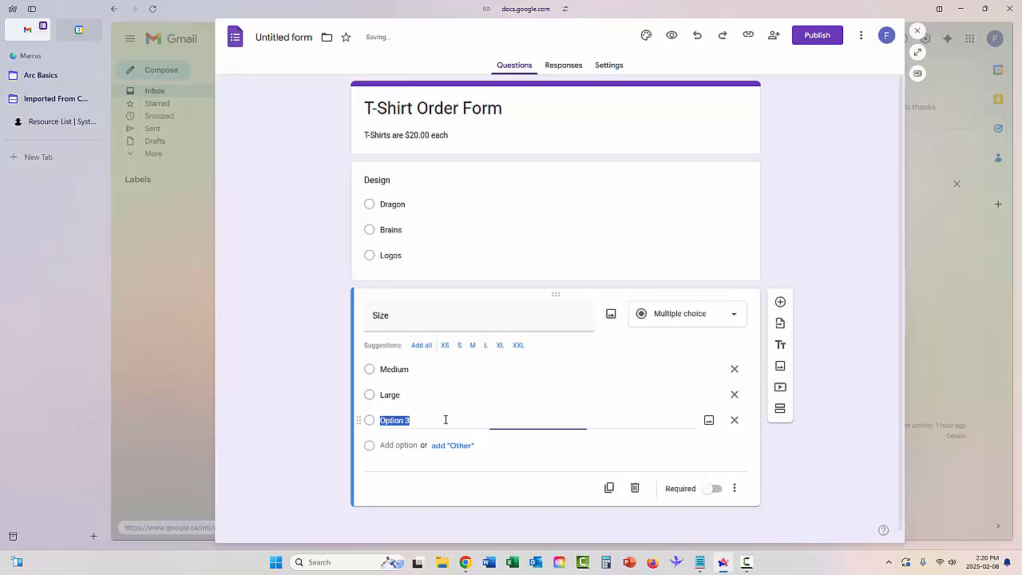
pyautogui.write('Ex')
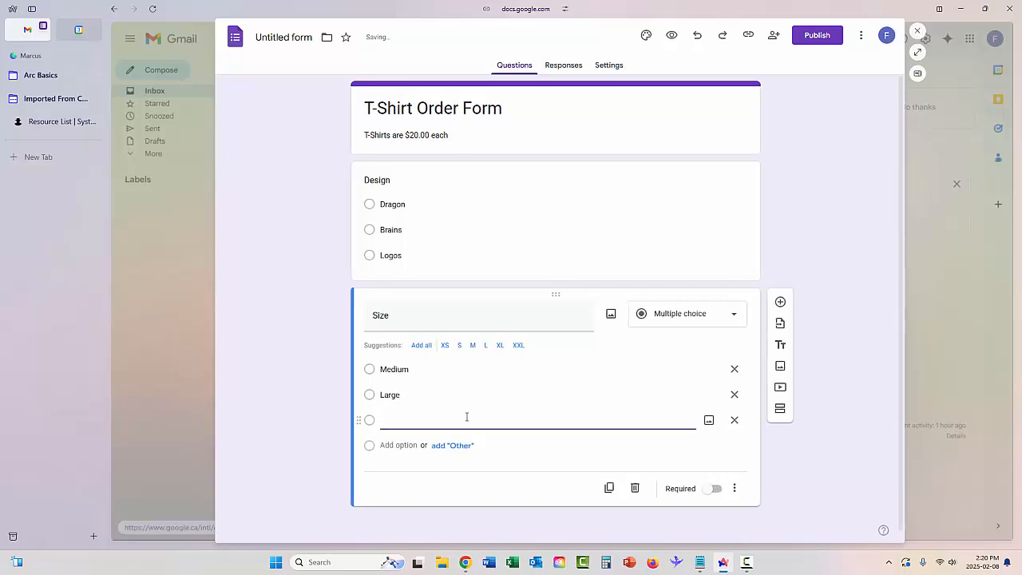
pyautogui.write('tra Large')
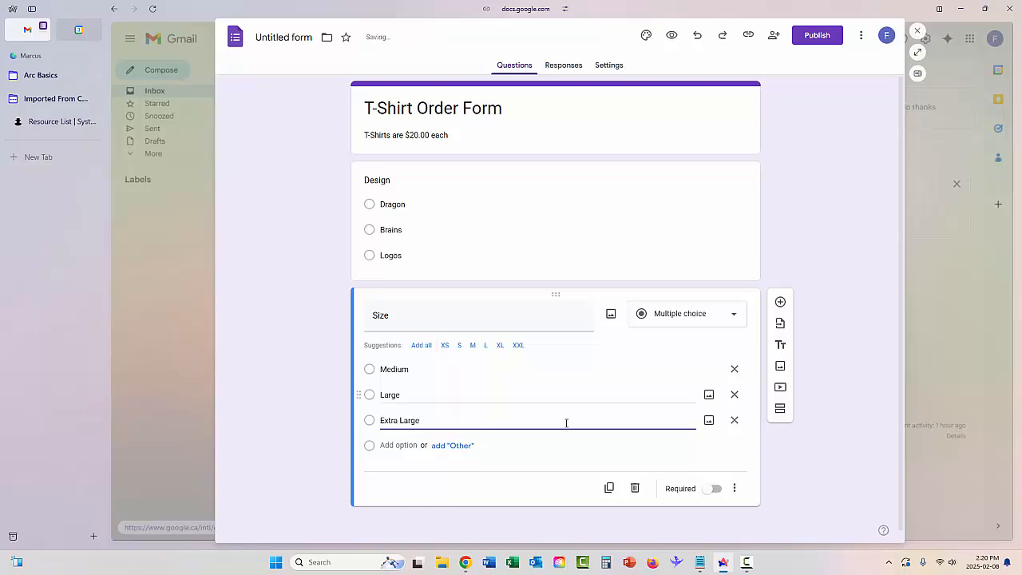
# - Make Size a dropdown question and add another question beneath it
pyautogui.click(736, 316)
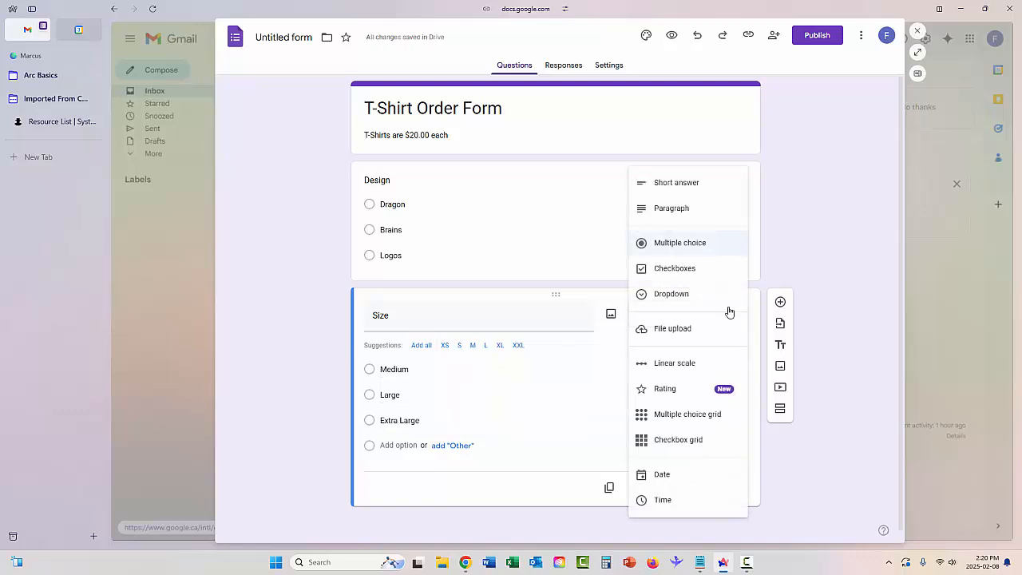
pyautogui.click(728, 295)
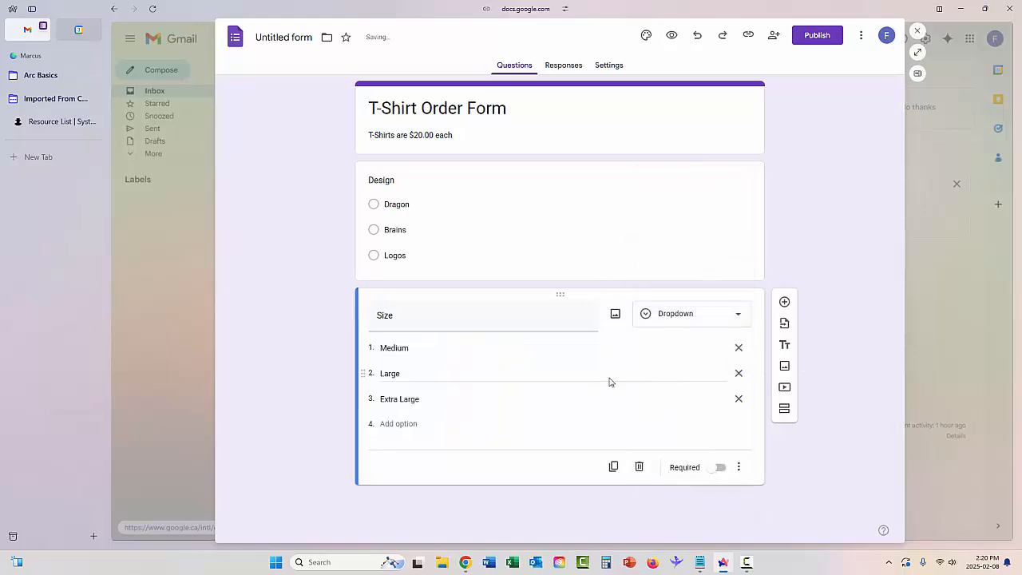
pyautogui.click(784, 305)
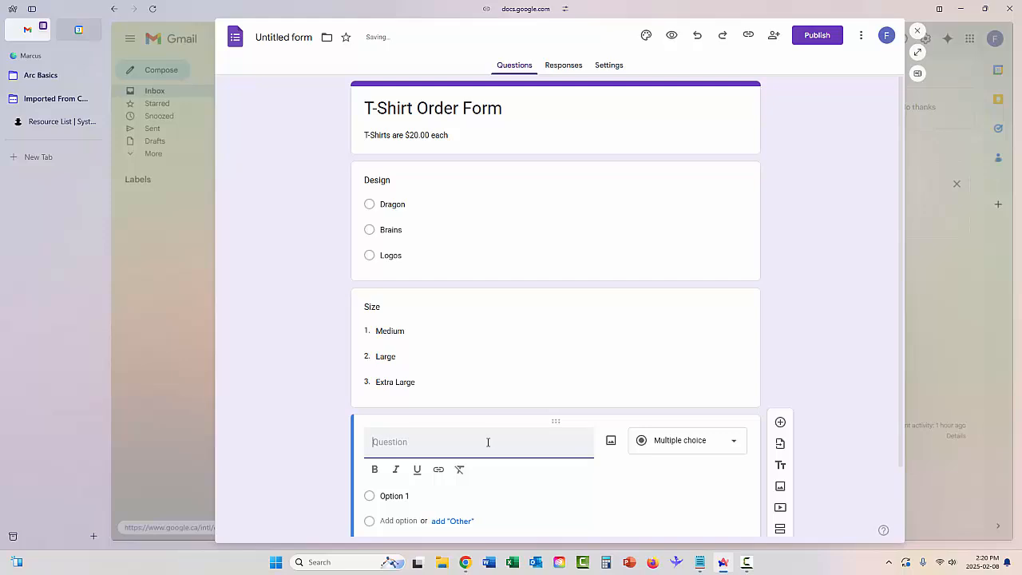
# - Add short-answer questions Name, Mailing Address and Email after the Size dropdown
pyautogui.write('Name')
pyautogui.click(781, 423)
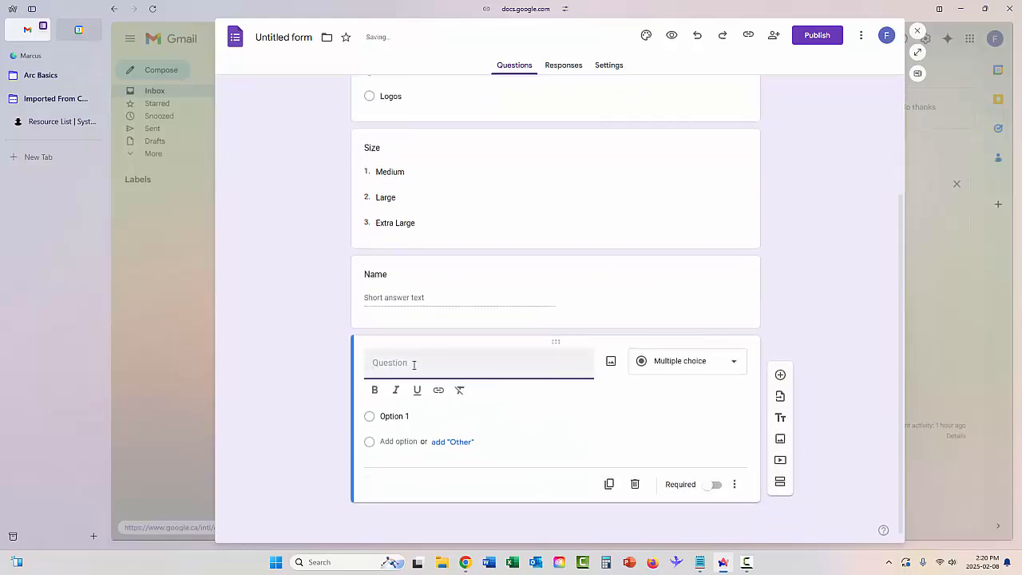
pyautogui.write('Address')
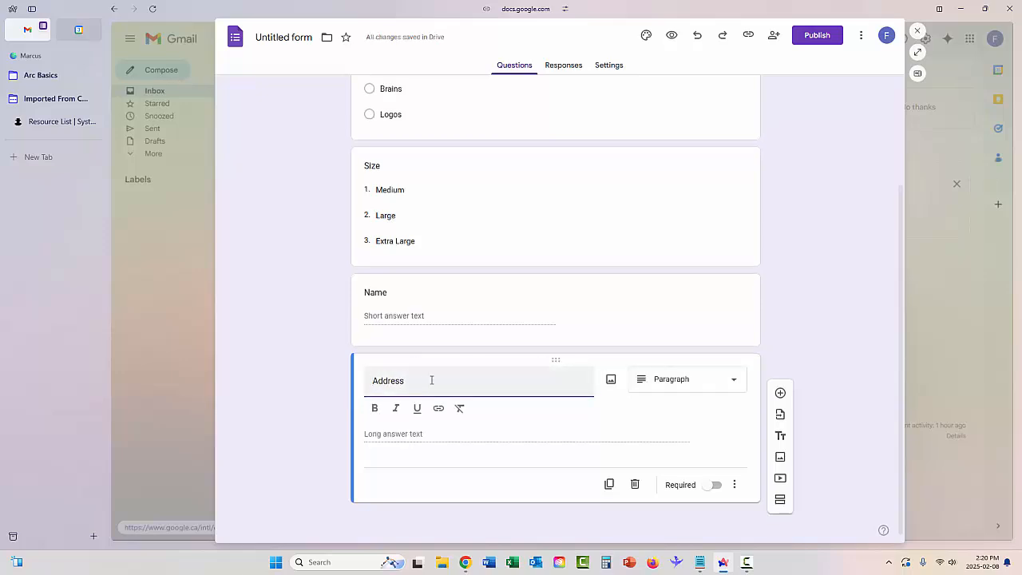
pyautogui.write('Mailing')
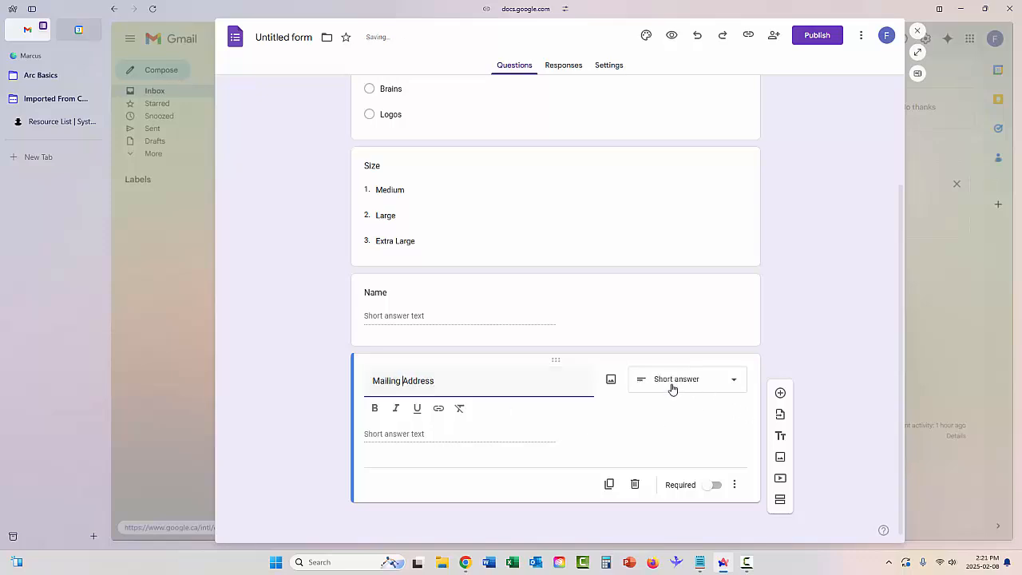
pyautogui.click(780, 392)
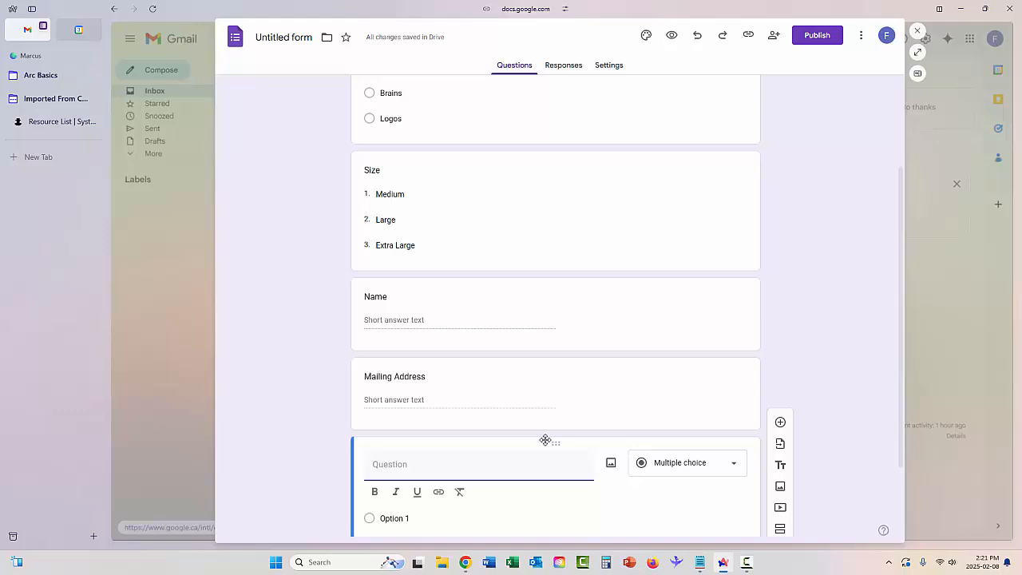
pyautogui.write('Email')
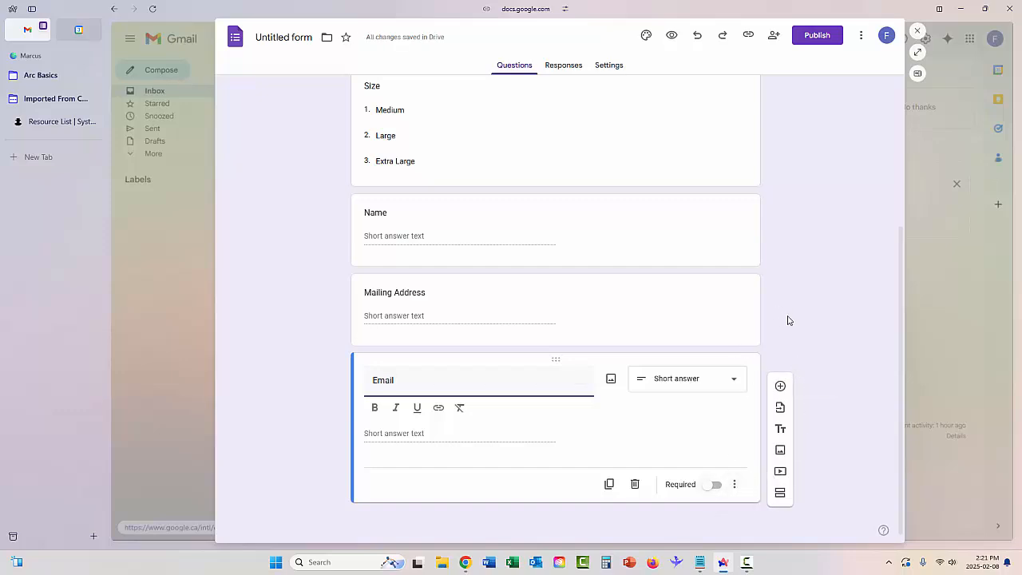
pyautogui.scroll(3, 788, 320)
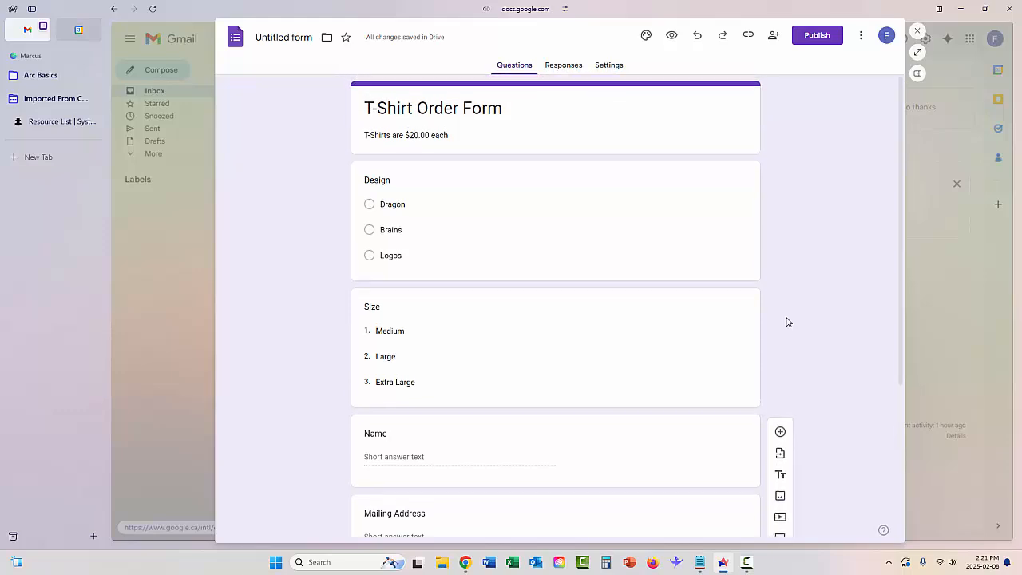
# - Rename the form file to 'T-Shirt Order Form' and publish it to anyone with the link
pyautogui.click(272, 37)
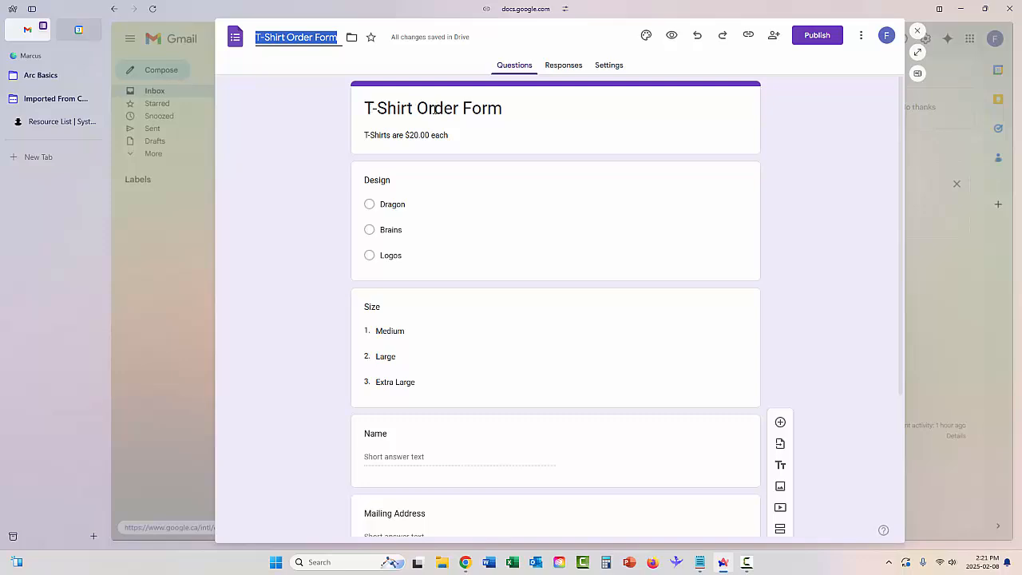
pyautogui.click(818, 41)
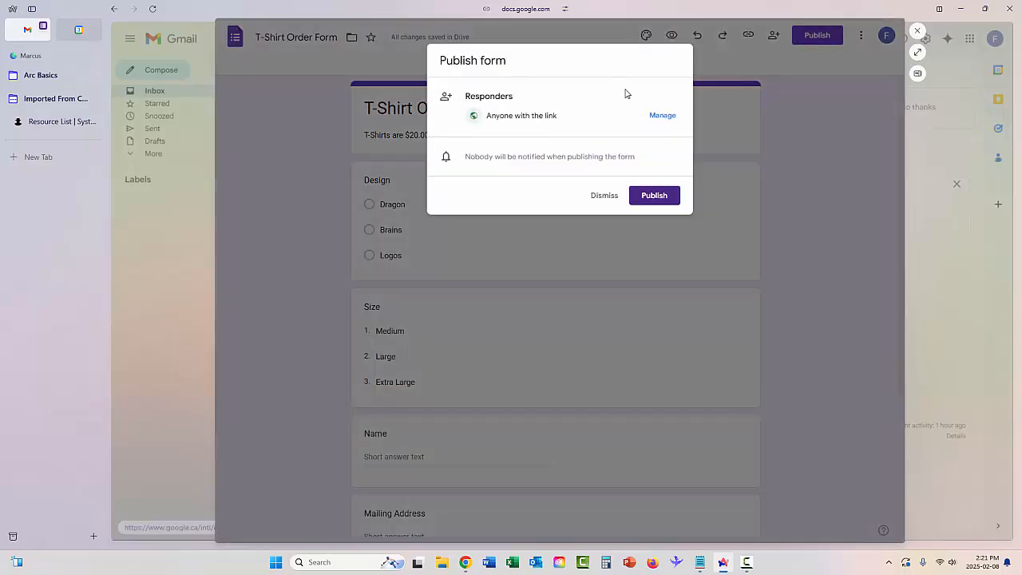
pyautogui.click(660, 197)
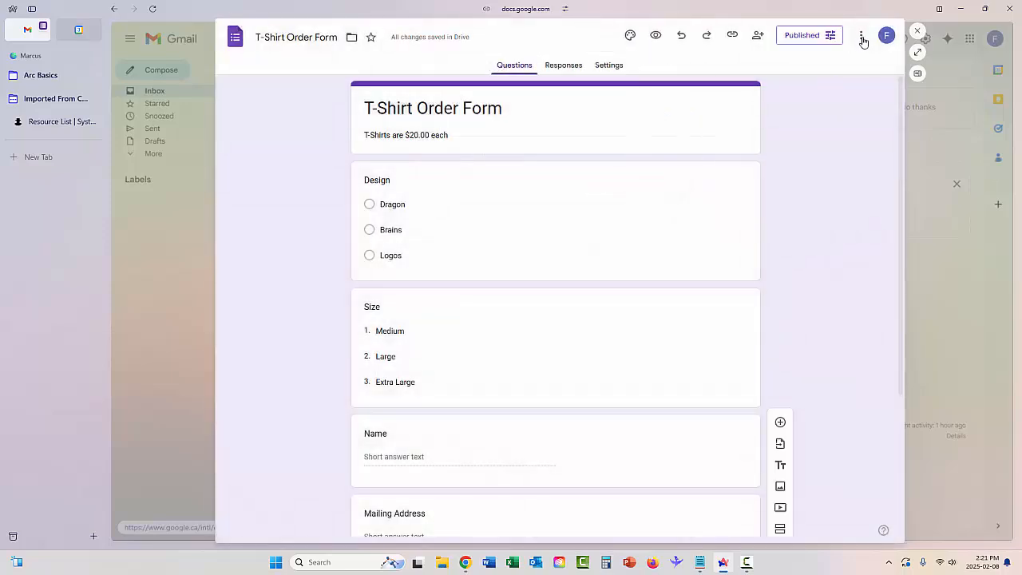
# - Copy the form's embed HTML iframe code to the clipboard
pyautogui.click(861, 35)
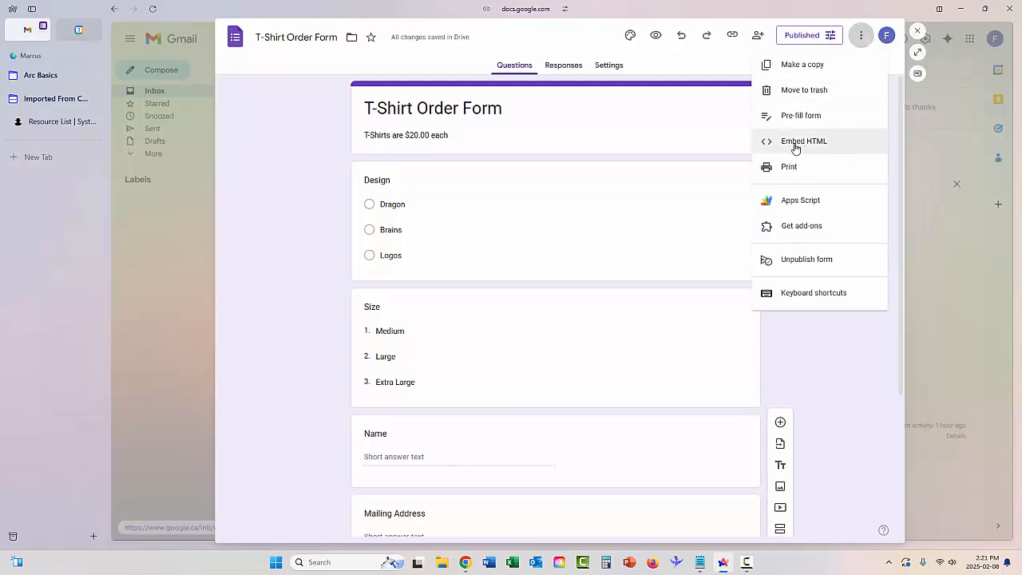
pyautogui.click(796, 148)
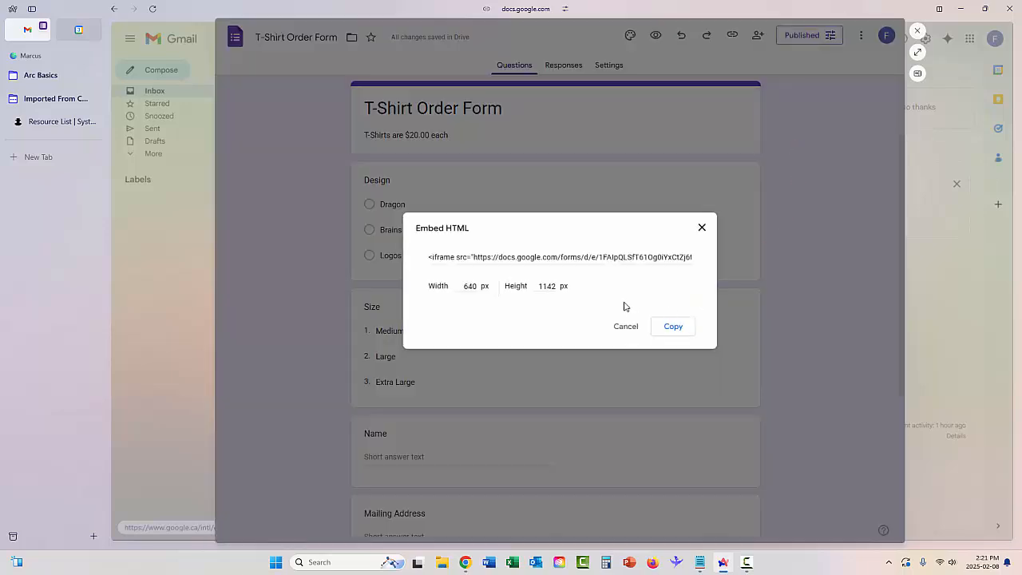
pyautogui.click(671, 333)
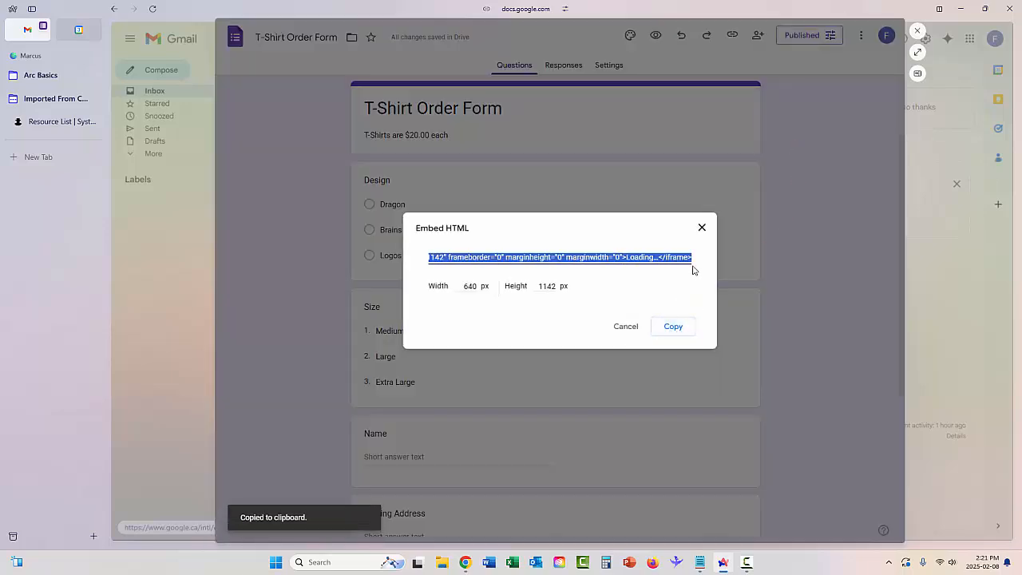
pyautogui.click(702, 228)
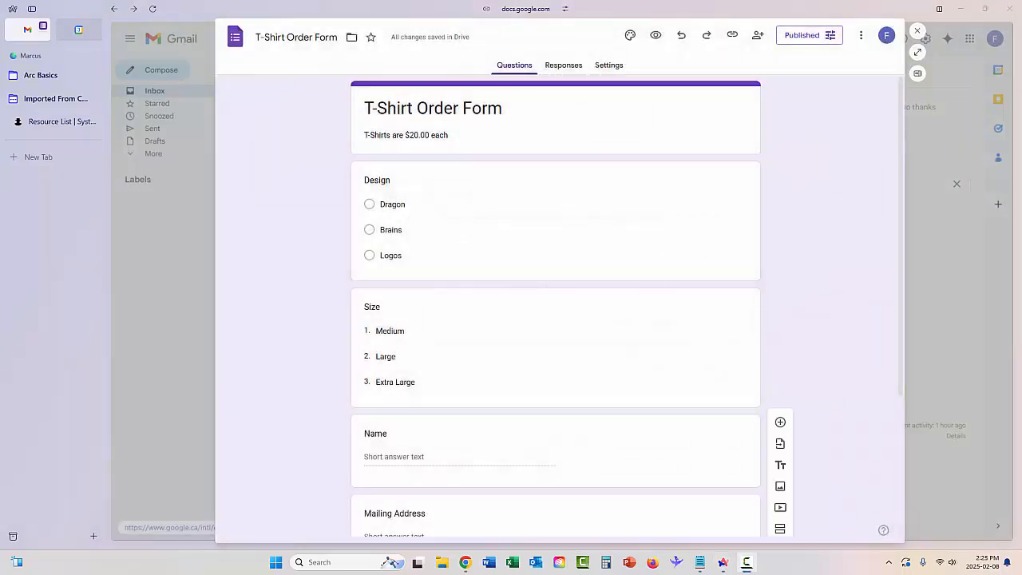
# - Link the form's responses to a new spreadsheet, 'T-Shirt Order Form (Responses)'
pyautogui.click(607, 66)
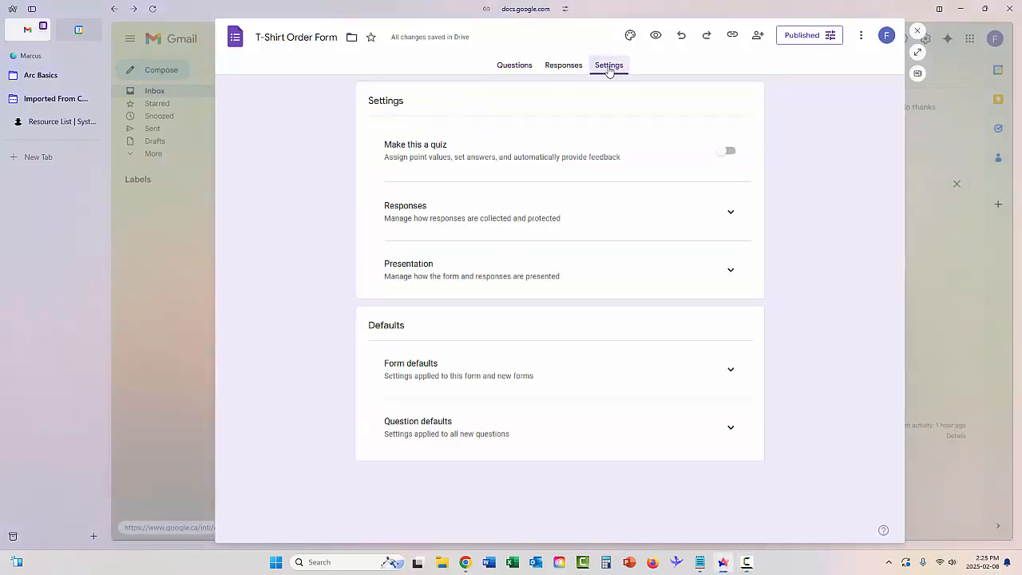
pyautogui.click(563, 67)
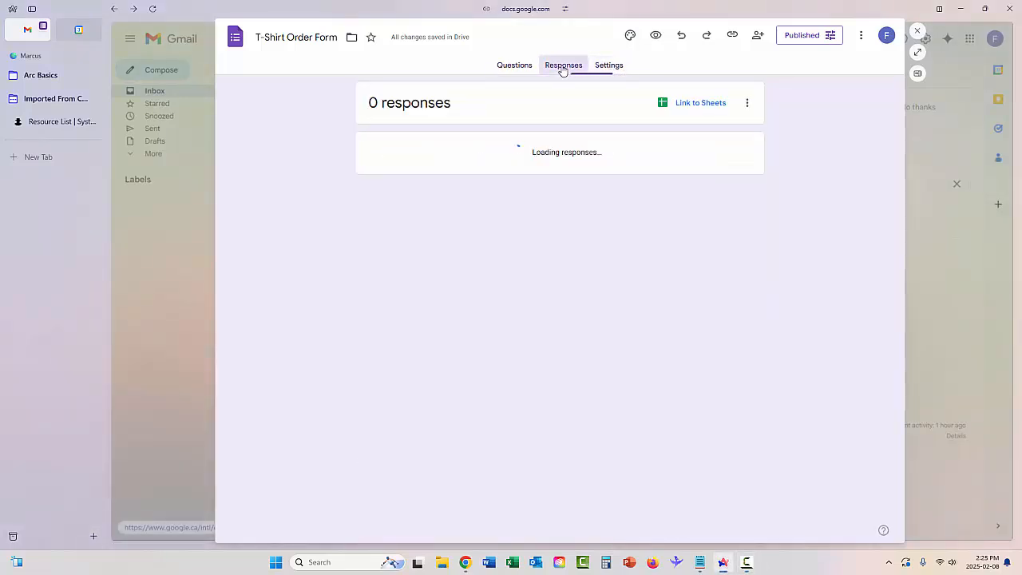
pyautogui.click(692, 107)
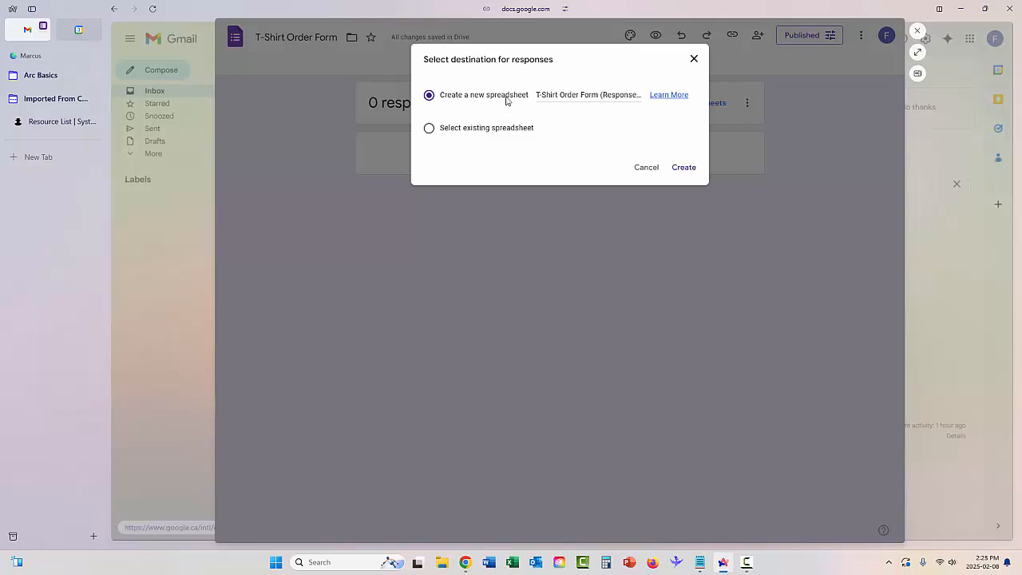
pyautogui.click(685, 168)
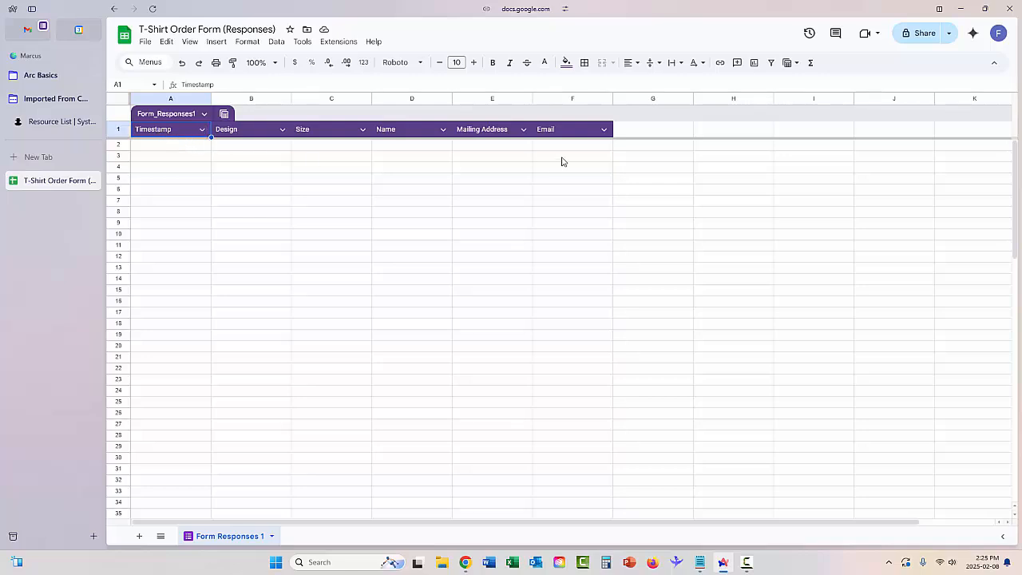
# - Enter the header 'Shipped' in cell G1 next to Email
pyautogui.click(643, 134)
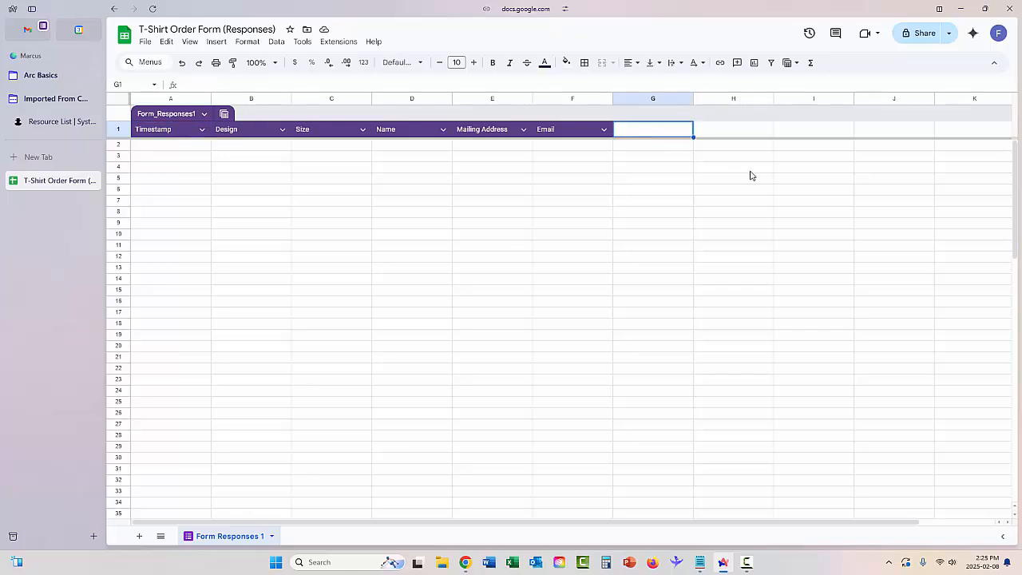
pyautogui.write('Ah')
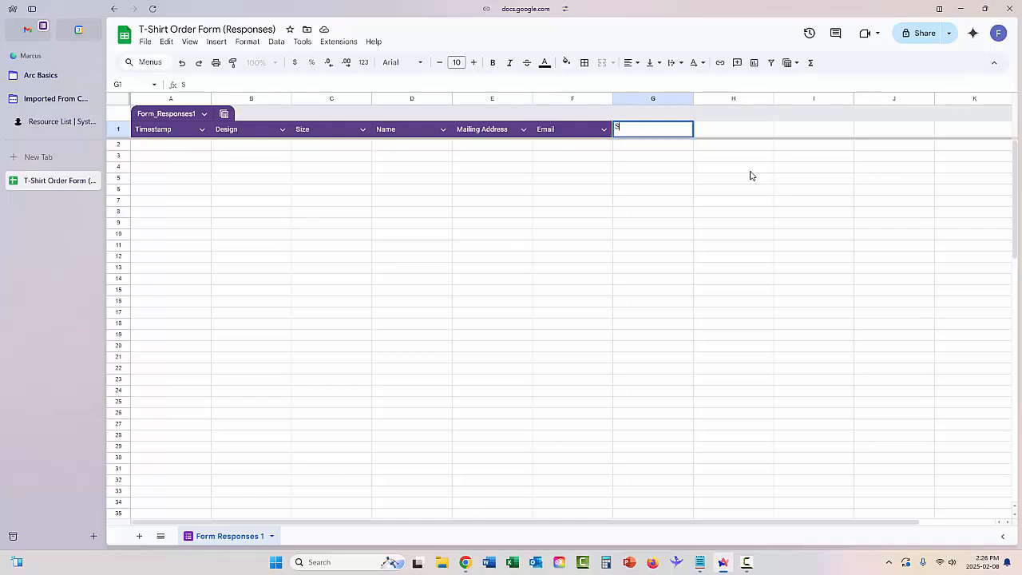
pyautogui.write('Shipped')
pyautogui.press('Tab')
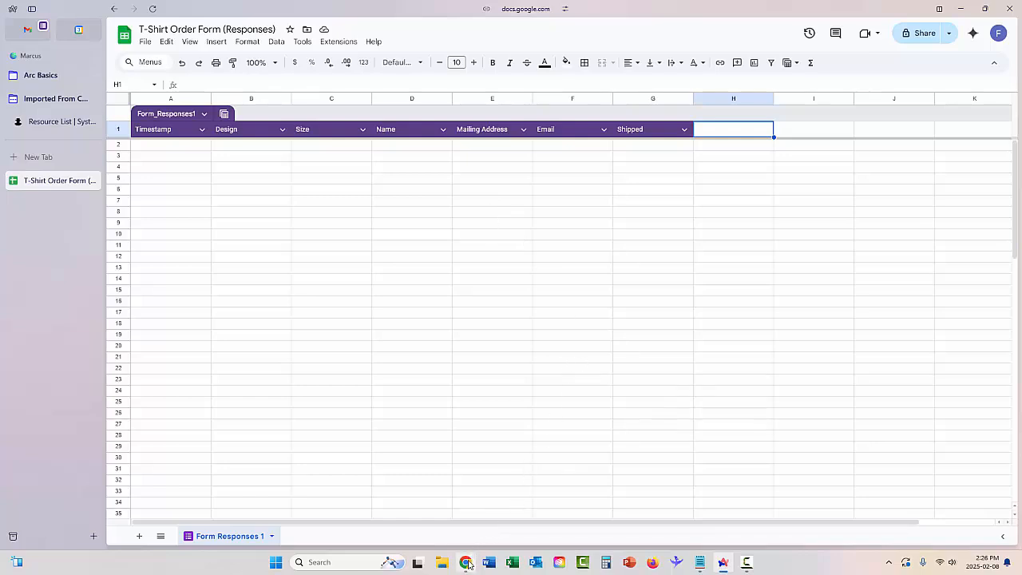
pyautogui.moveTo(467, 566)
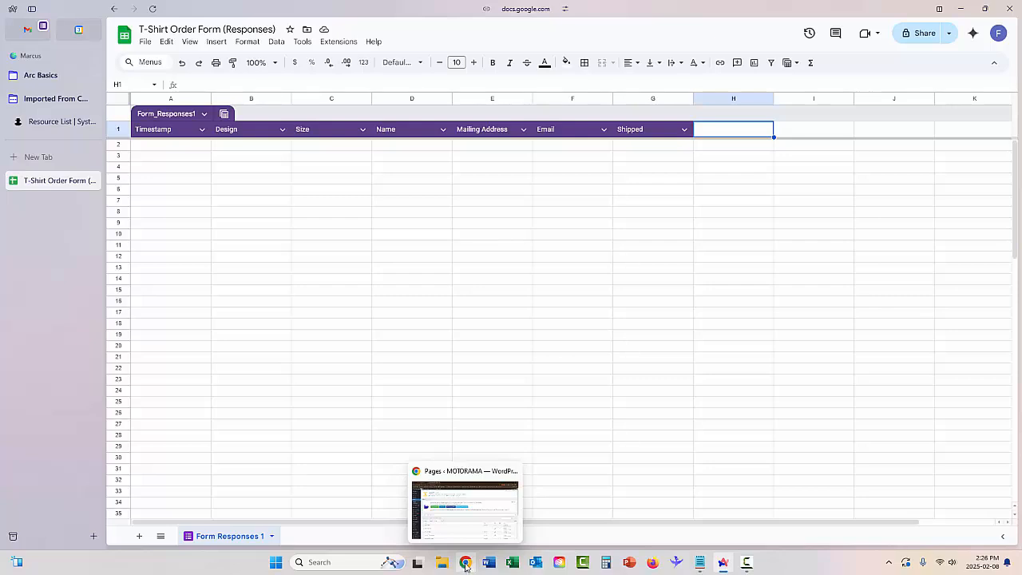
# - Create a new WordPress page titled 'T-Shirt Order Form'
pyautogui.click(465, 563)
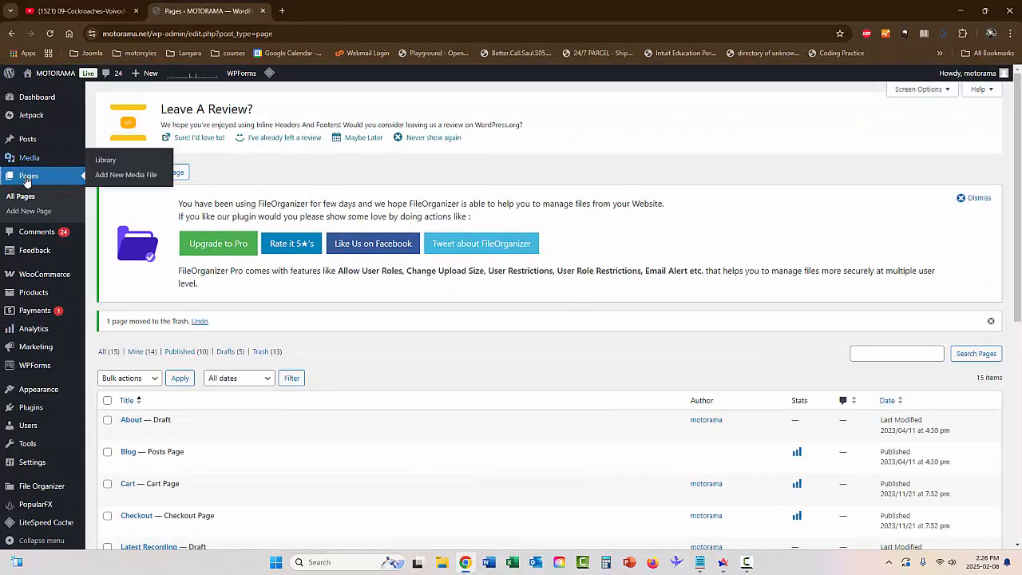
pyautogui.click(155, 172)
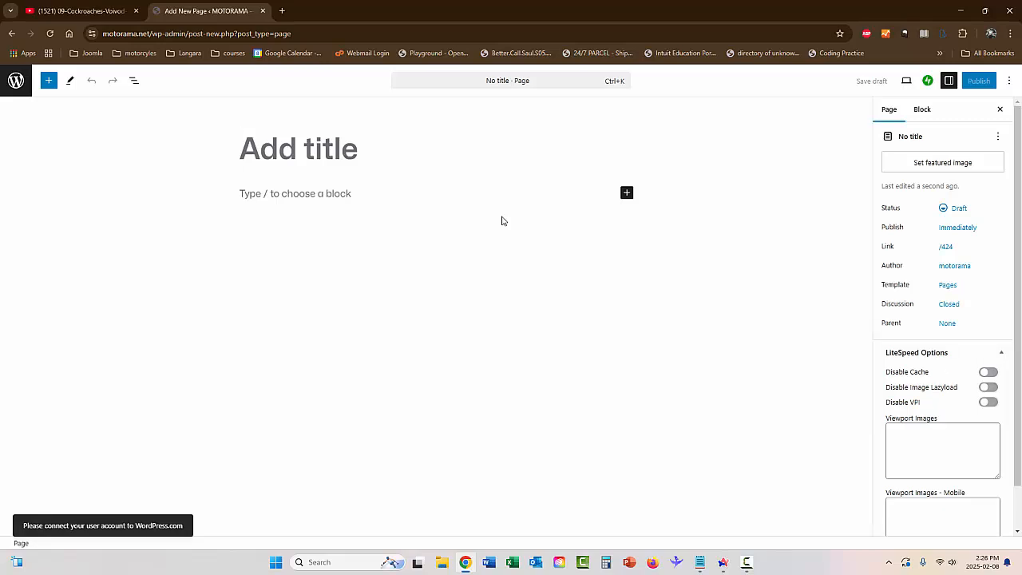
pyautogui.write('T-W')
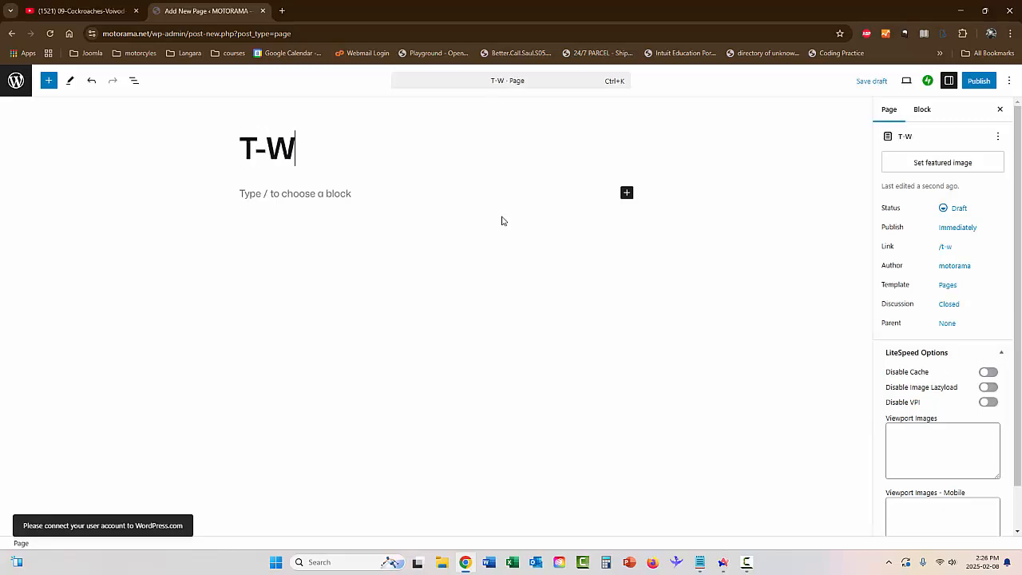
pyautogui.press('BackSpace')
pyautogui.write('Shir')
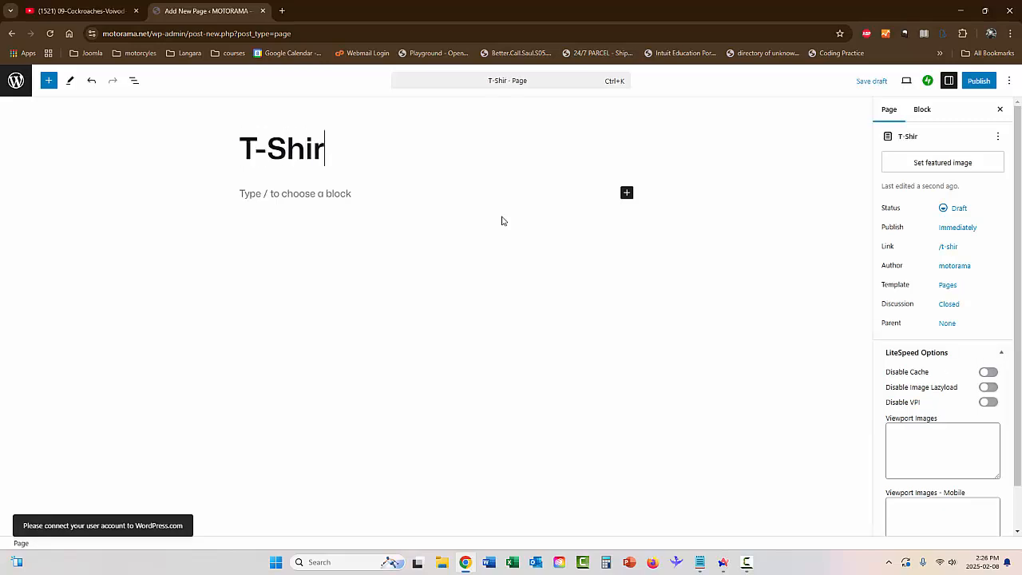
pyautogui.write('t Order')
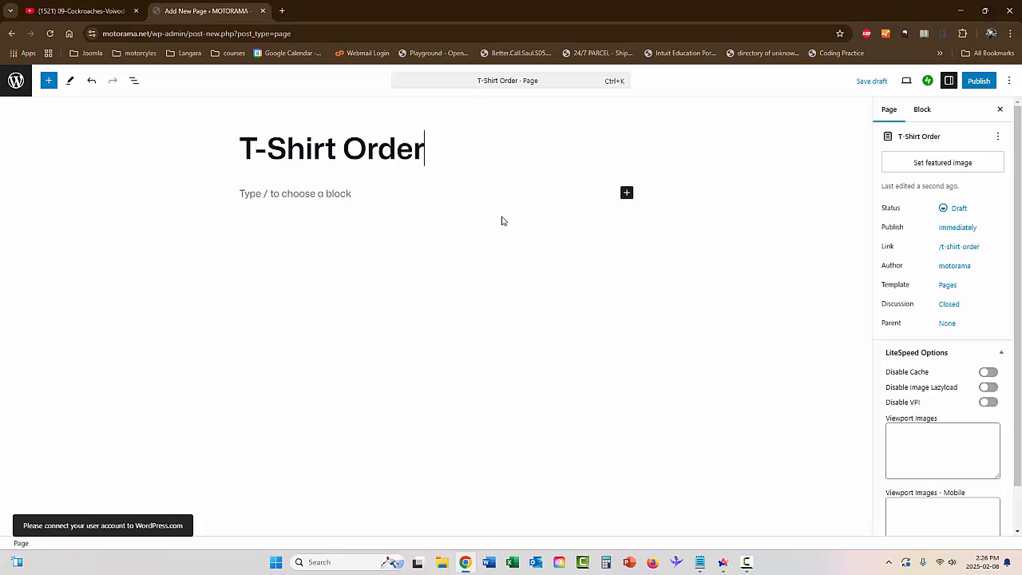
pyautogui.write(' Form')
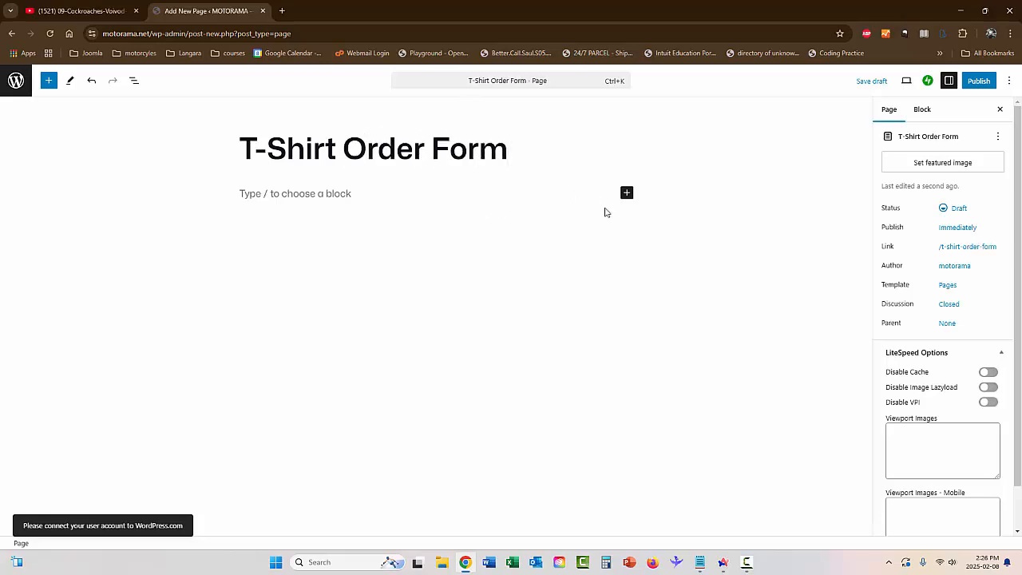
pyautogui.click(627, 192)
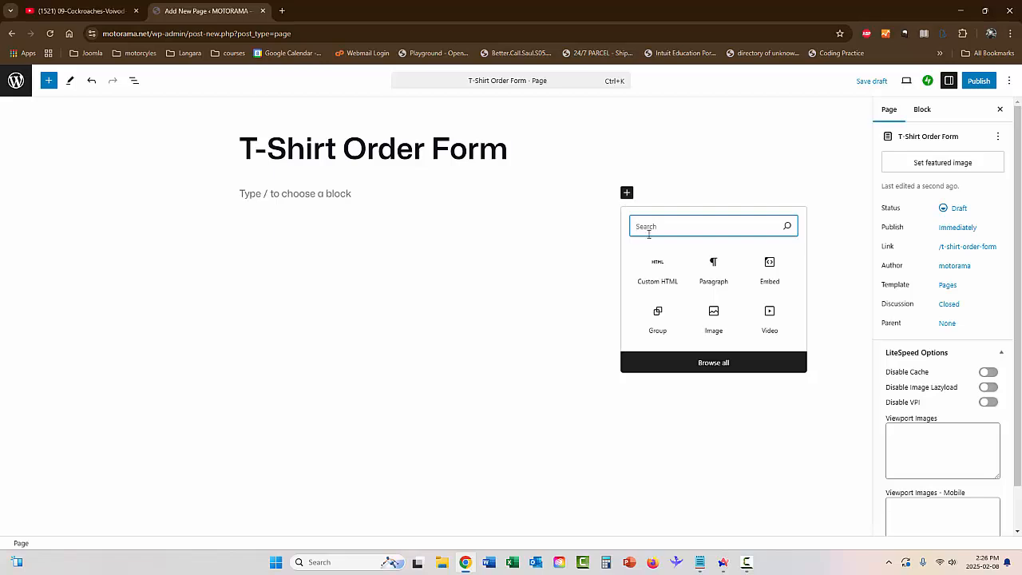
# - Paste the form embed code into a Custom HTML block, publish the page and copy its address
pyautogui.click(668, 277)
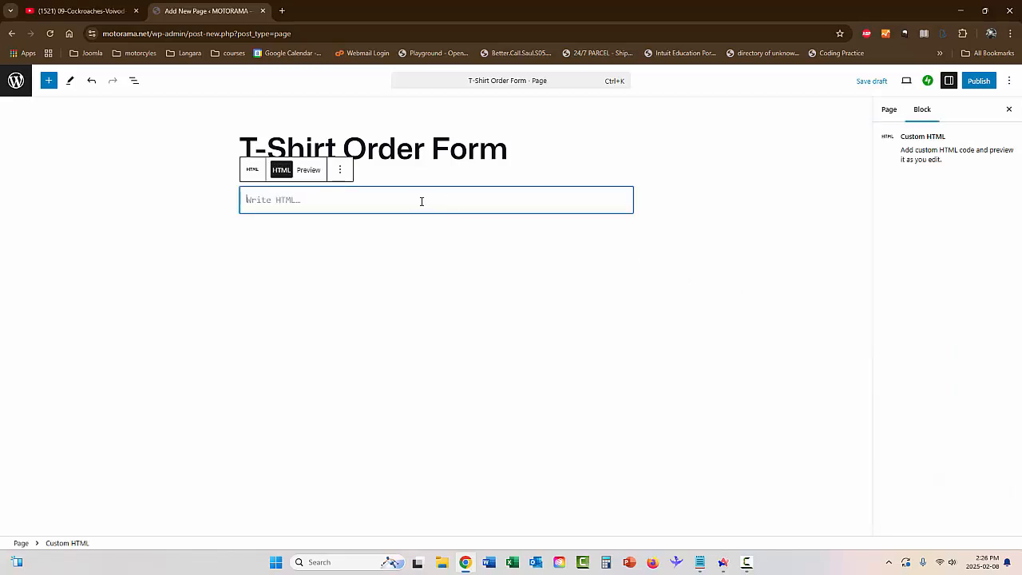
pyautogui.hotkey('ctrl', 'v')
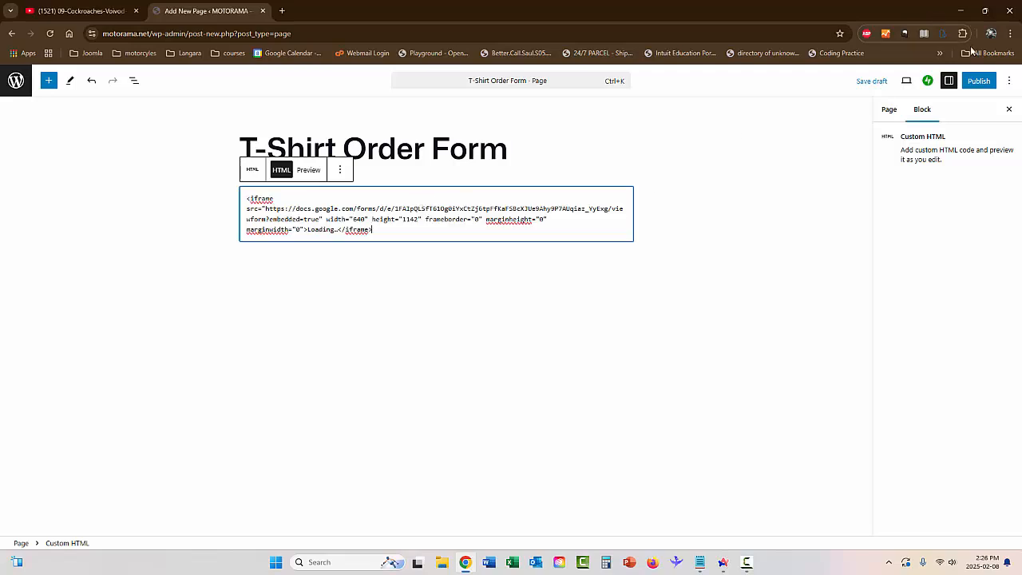
pyautogui.click(979, 81)
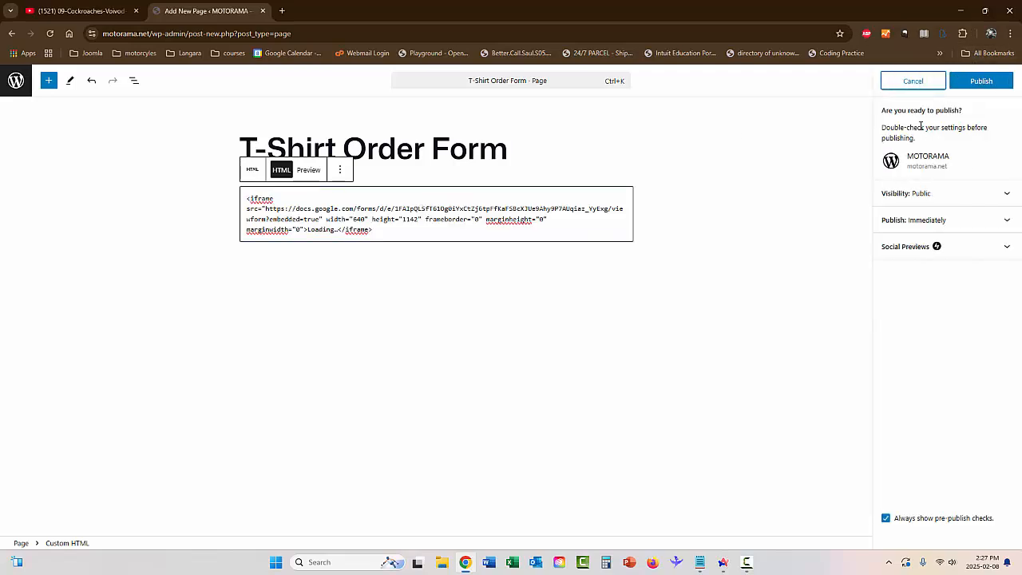
pyautogui.click(978, 82)
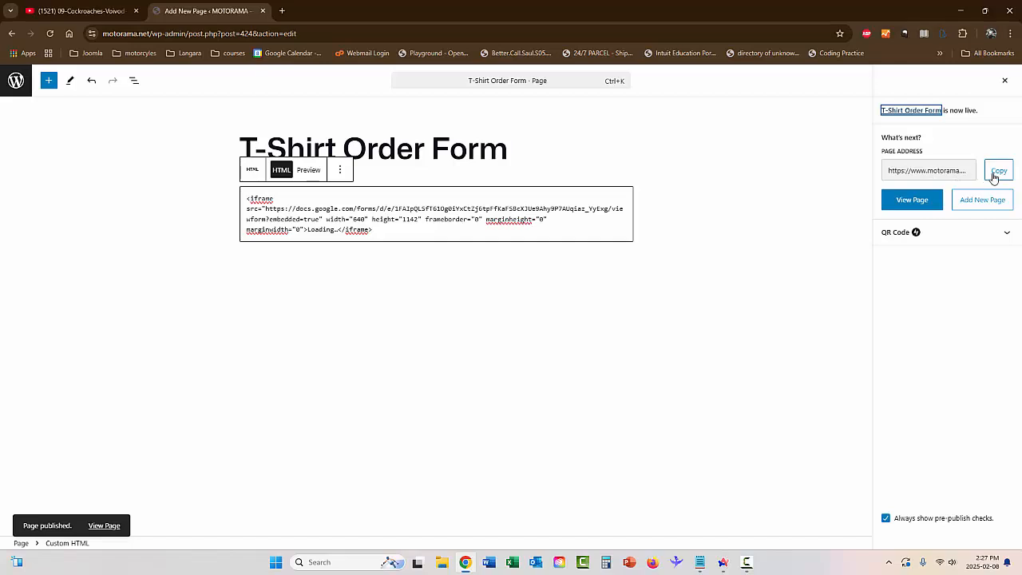
pyautogui.click(1000, 174)
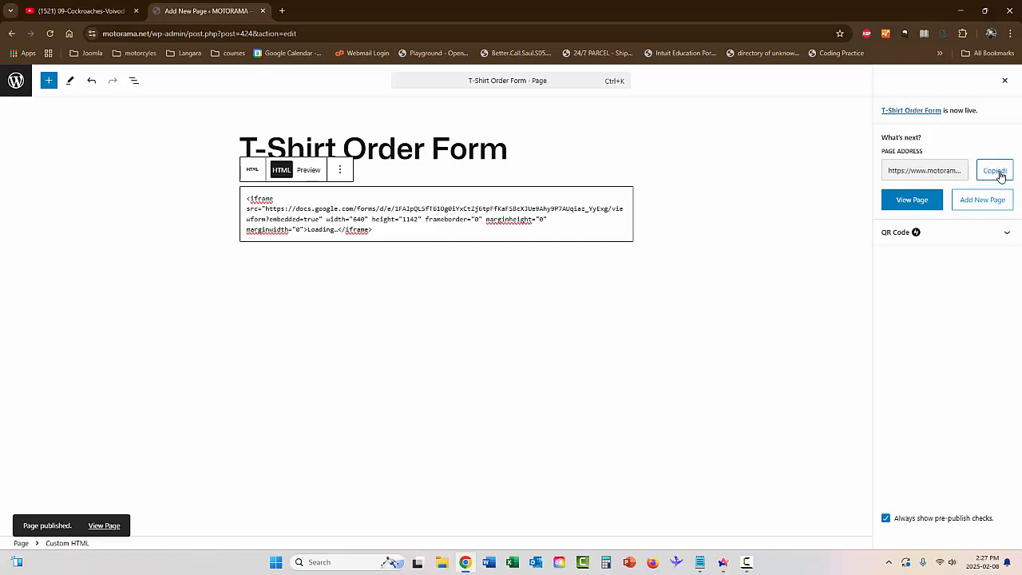
pyautogui.click(654, 564)
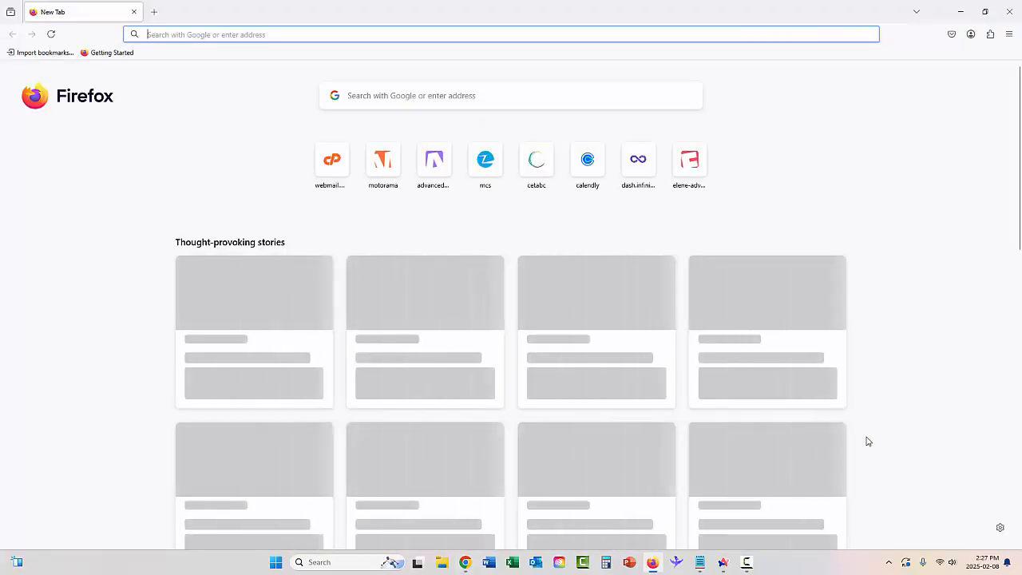
# - Paste the published page address into Firefox and load the live T-Shirt Order Form page
pyautogui.click(380, 34)
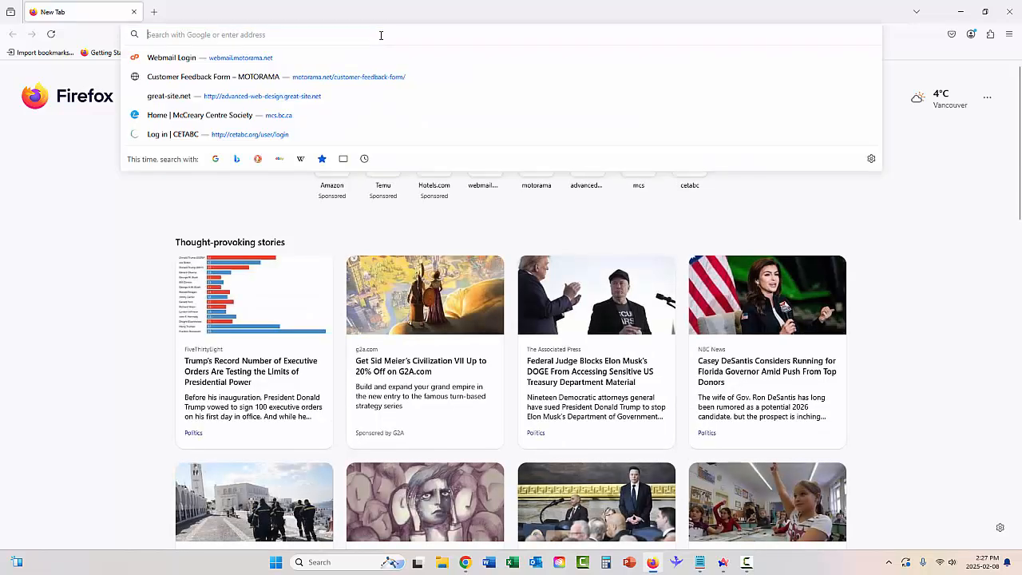
pyautogui.rightClick(381, 34)
pyautogui.click(400, 115)
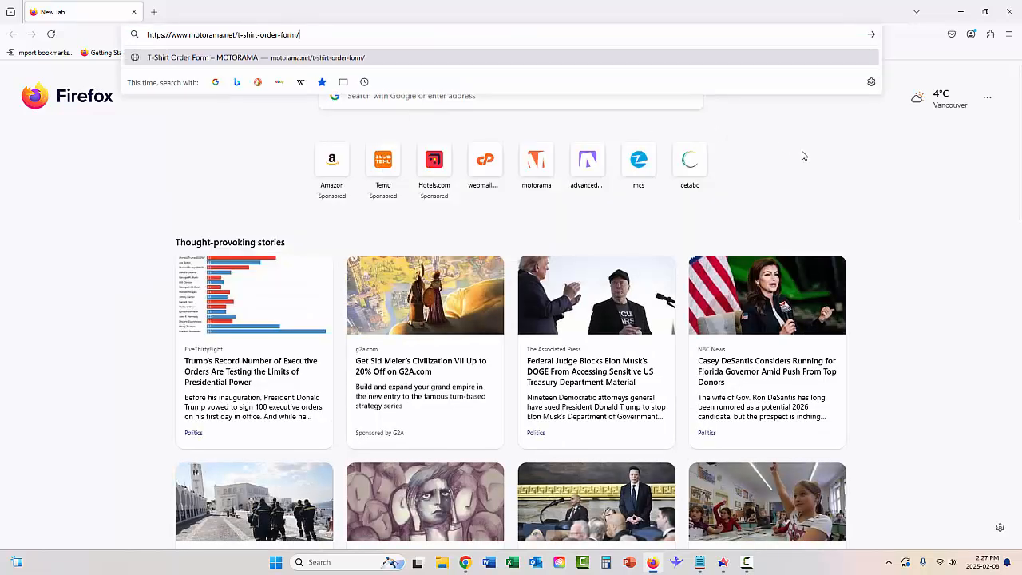
pyautogui.press('Return')
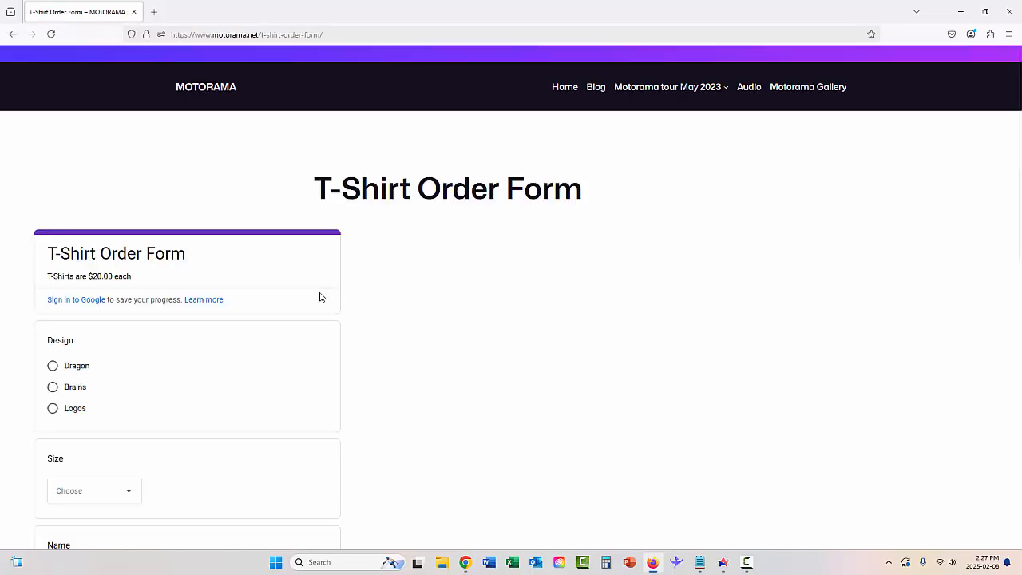
# - Choose the Dragon design and Medium size in the embedded order form
pyautogui.click(53, 366)
pyautogui.click(84, 494)
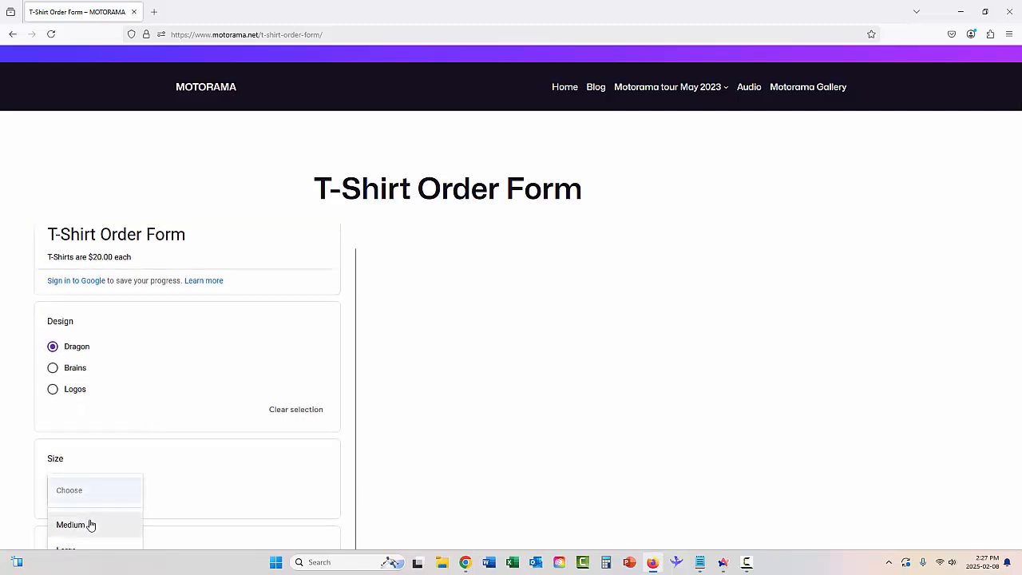
pyautogui.click(91, 523)
pyautogui.scroll(-3, 216, 439)
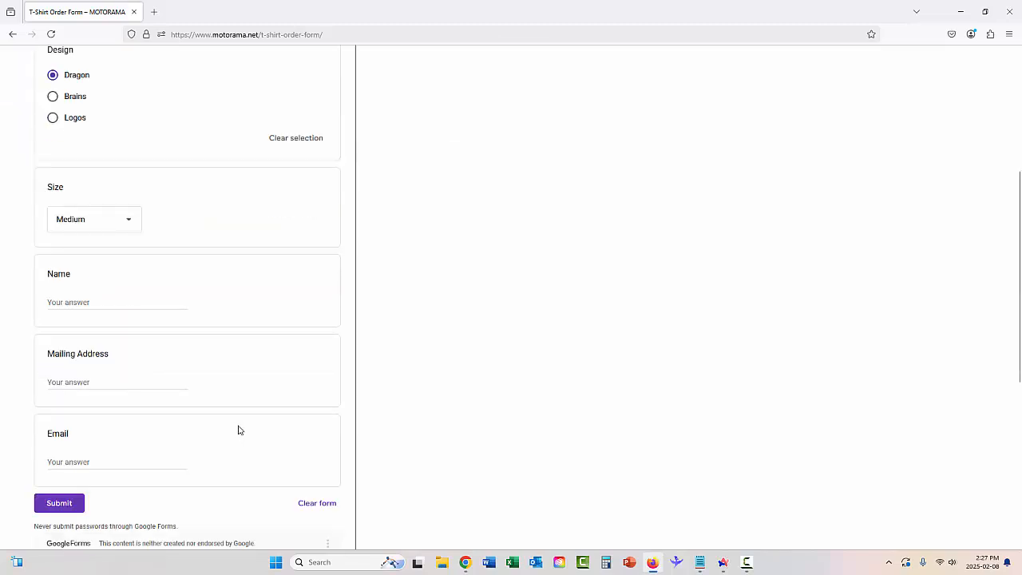
pyautogui.click(53, 117)
pyautogui.click(53, 96)
pyautogui.click(53, 75)
pyautogui.click(53, 117)
pyautogui.click(55, 77)
pyautogui.click(99, 231)
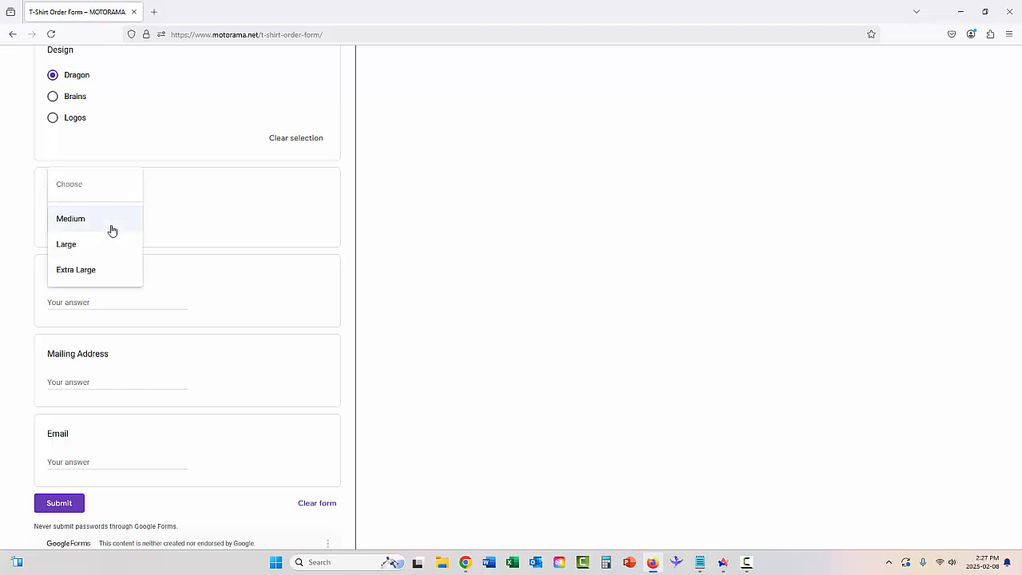
pyautogui.click(283, 226)
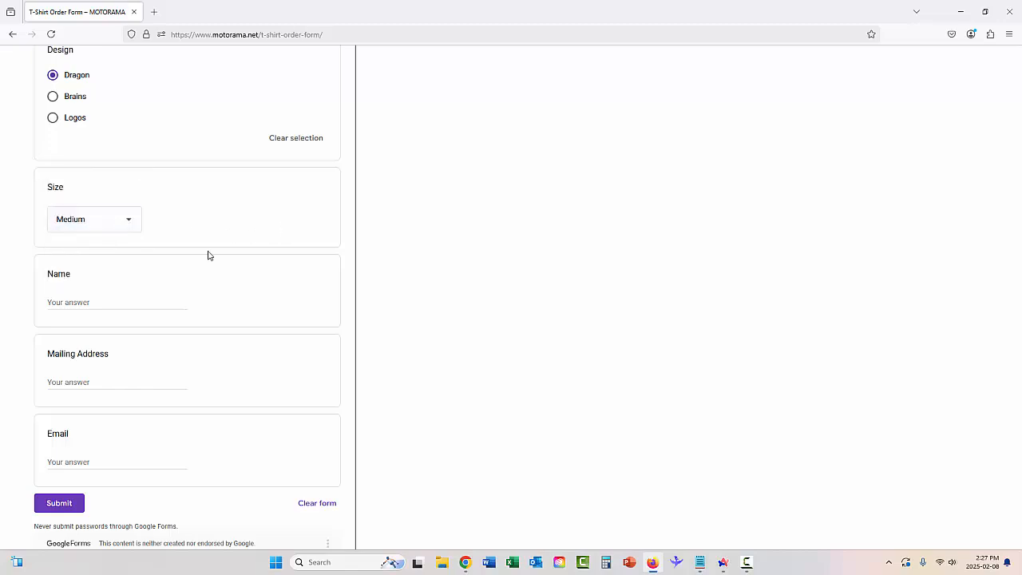
# - Enter the buyer's name, mailing address and email address, then submit the test order
pyautogui.click(105, 304)
pyautogui.write('Joe Blow')
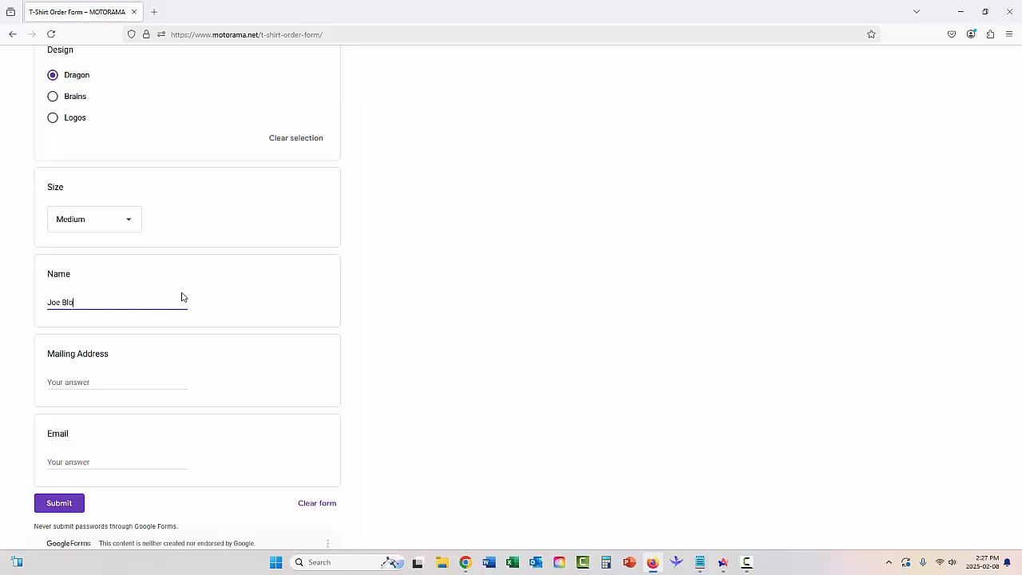
pyautogui.click(130, 381)
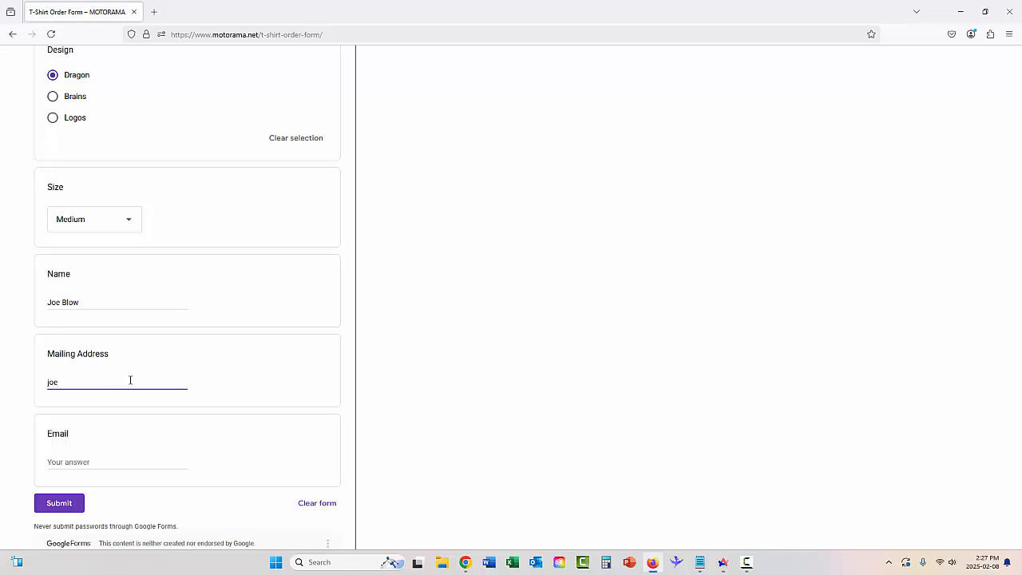
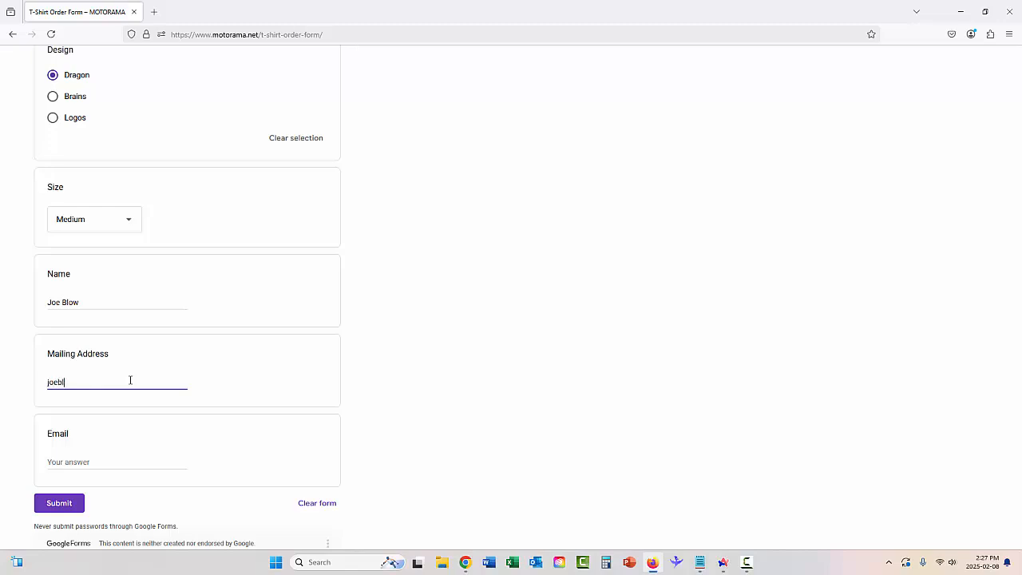
pyautogui.click(124, 463)
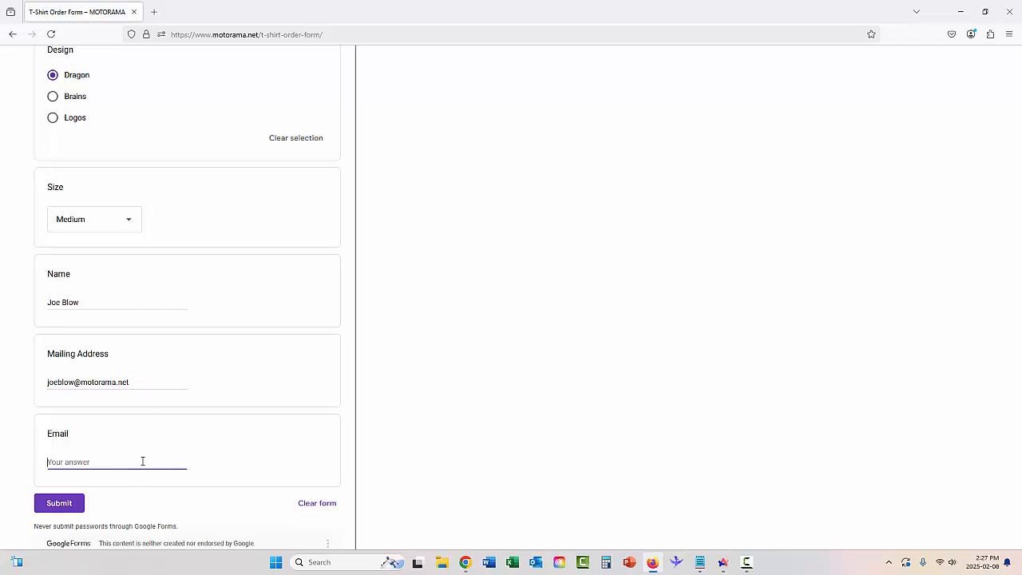
pyautogui.moveTo(139, 382); pyautogui.dragTo(22, 382)
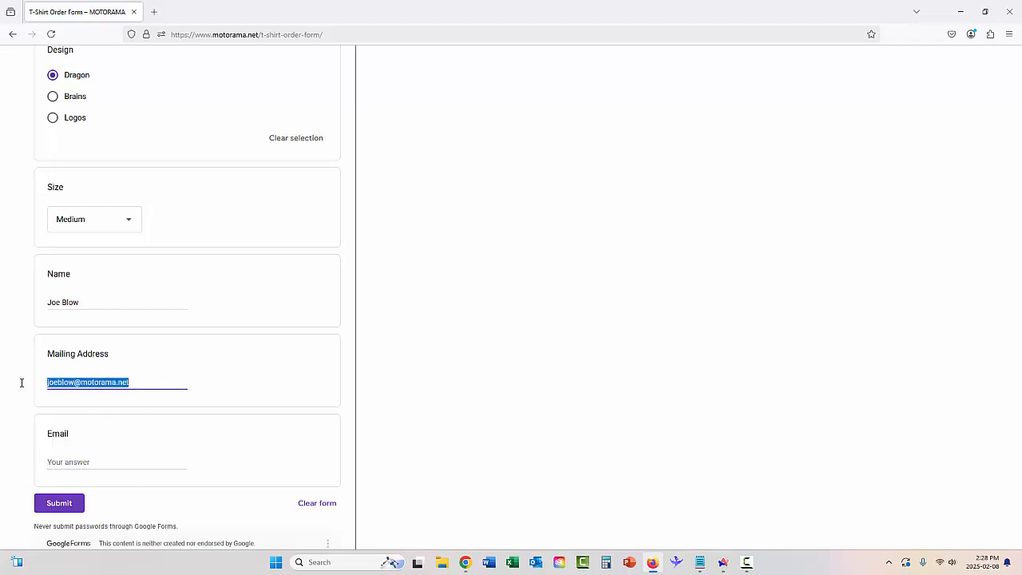
pyautogui.write('1234 ')
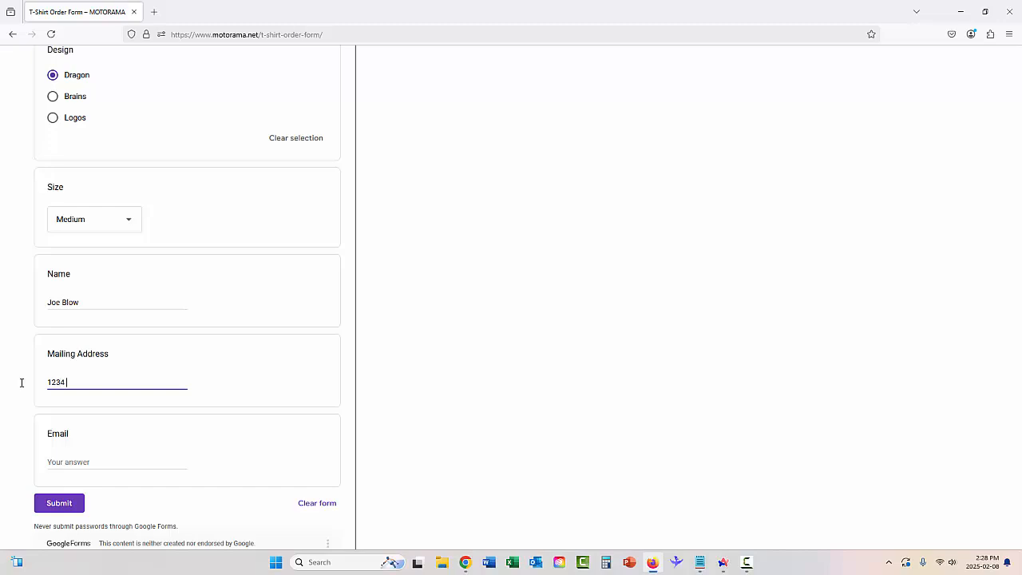
pyautogui.write('Main Stree')
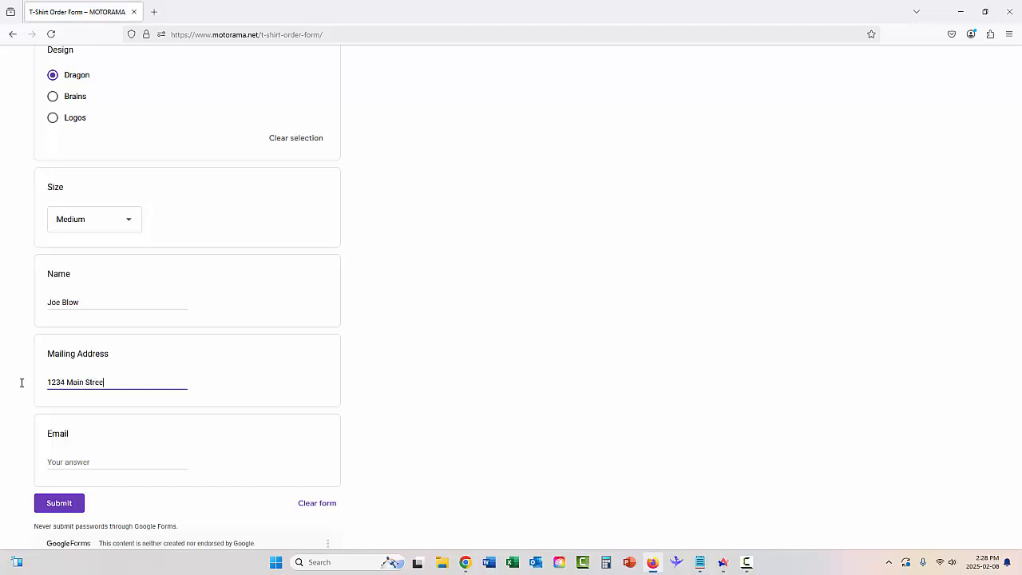
pyautogui.write('t, Vancouver, BC, V5L2V3')
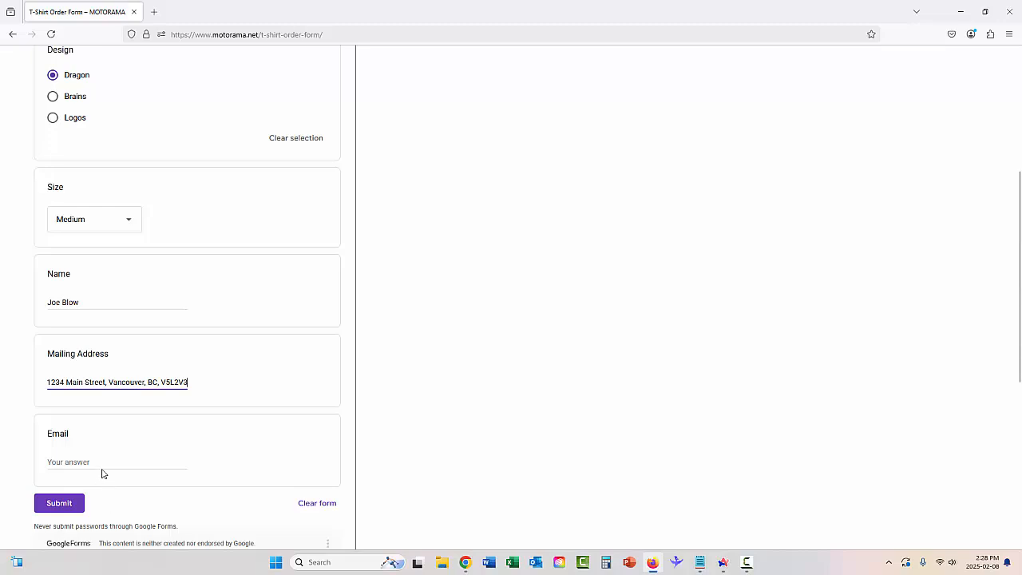
pyautogui.click(169, 460)
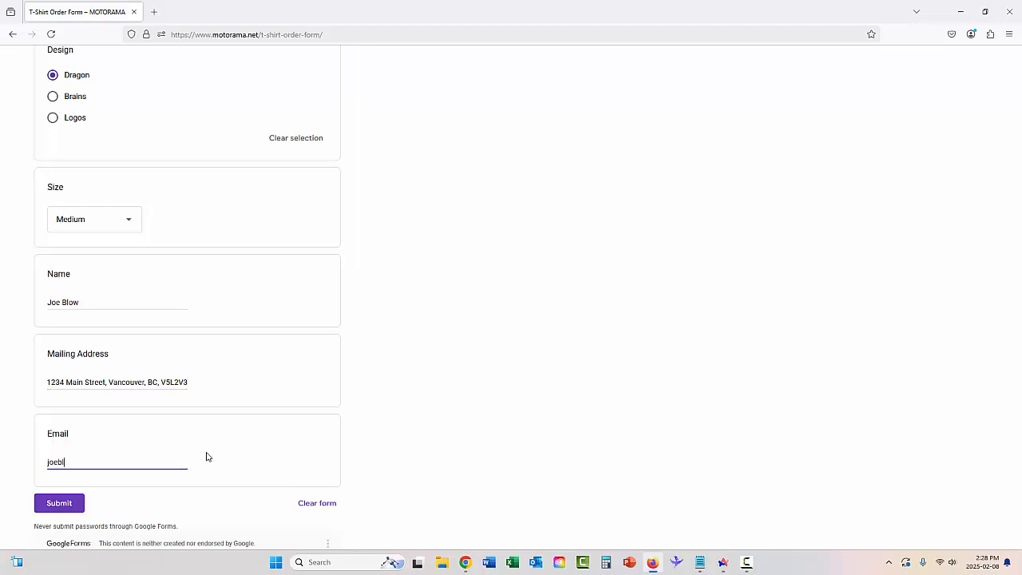
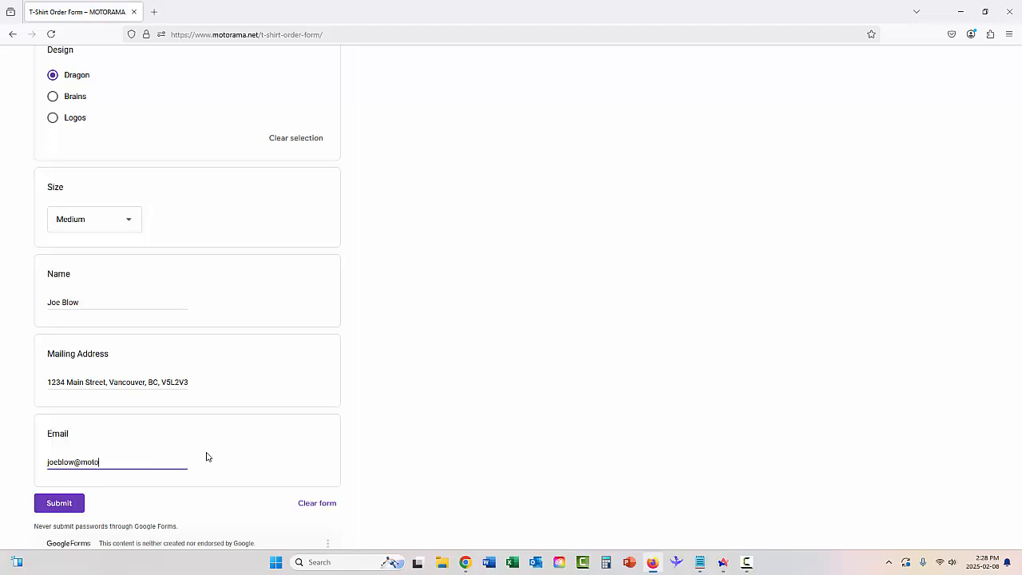
pyautogui.scroll(-3, 206, 457)
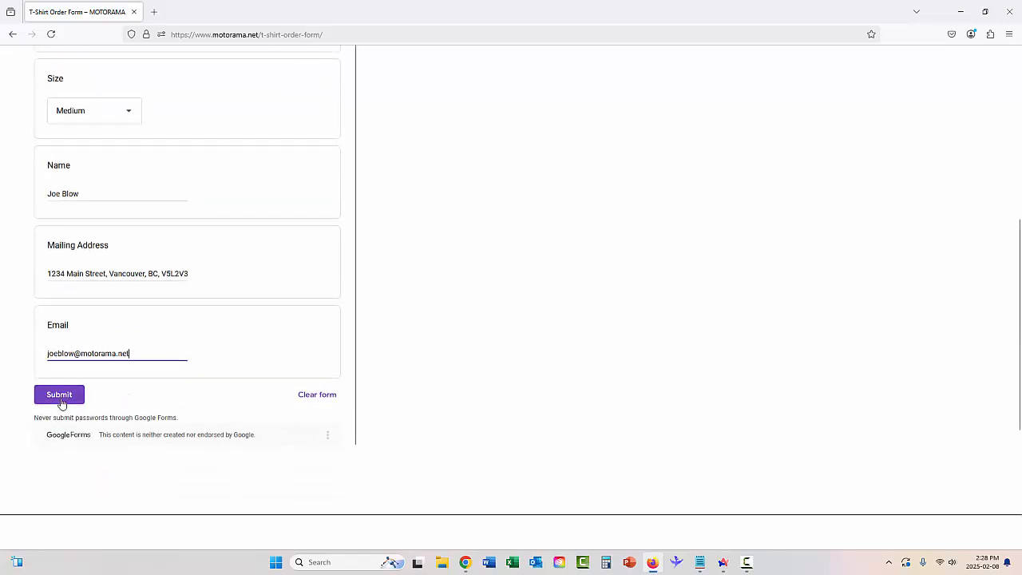
pyautogui.click(60, 396)
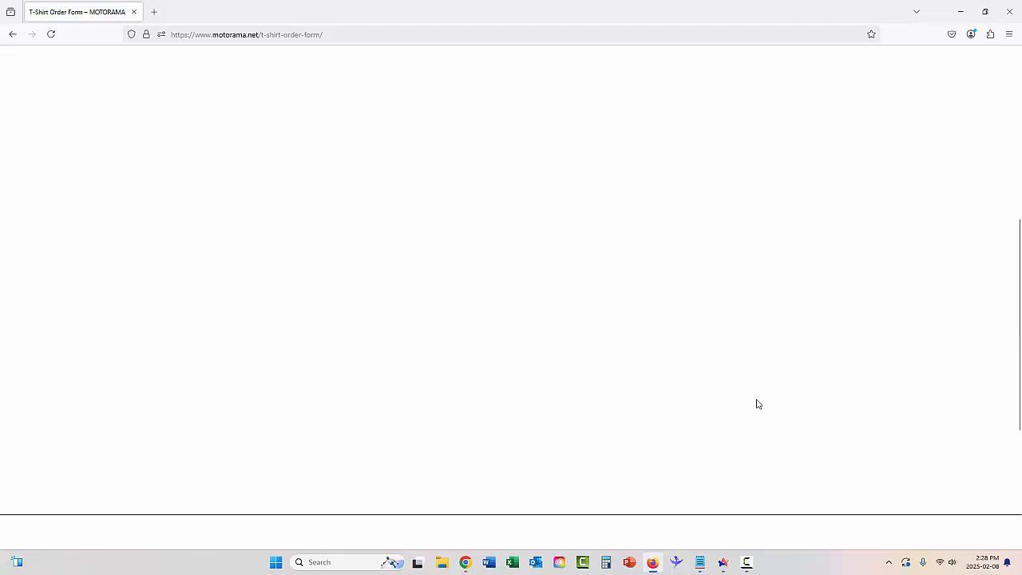
# - Switch to the responses spreadsheet to check the Dragon, Medium order in row 2
pyautogui.click(469, 565)
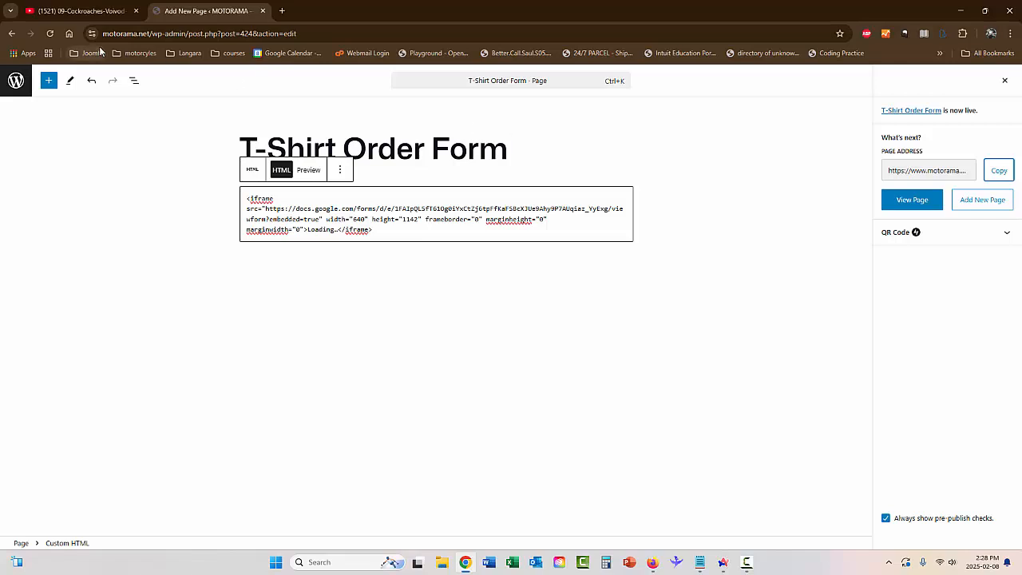
pyautogui.click(725, 563)
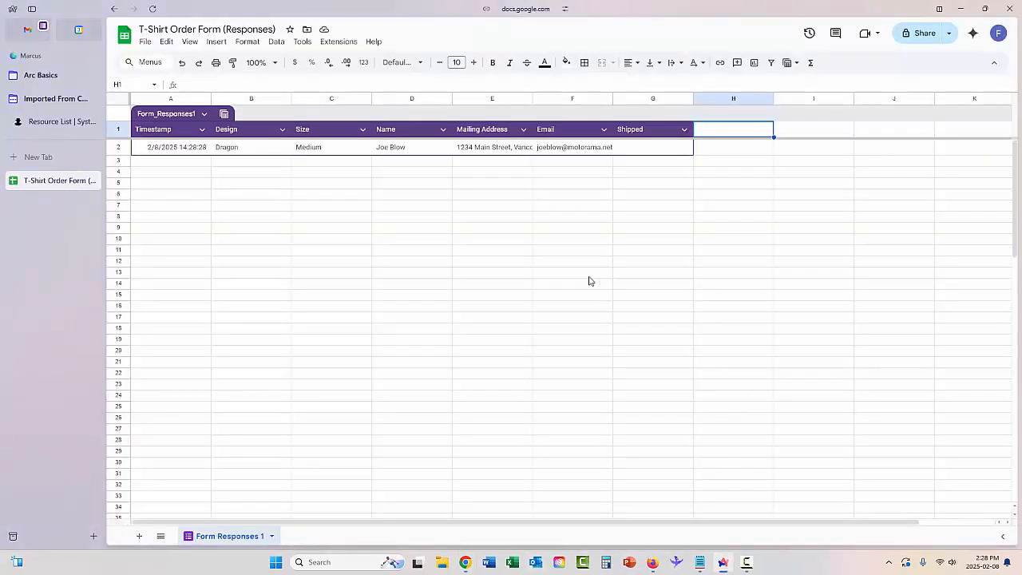